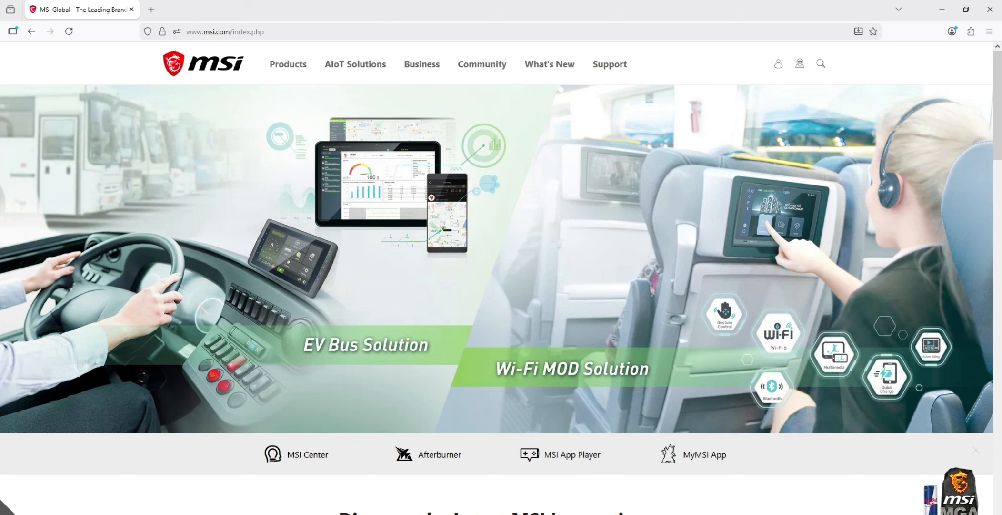
Search the MSI site for "B760 GAMING PLUS WIFI" and open the product page of the non-DDR4 B760 board
left_click(820, 63)
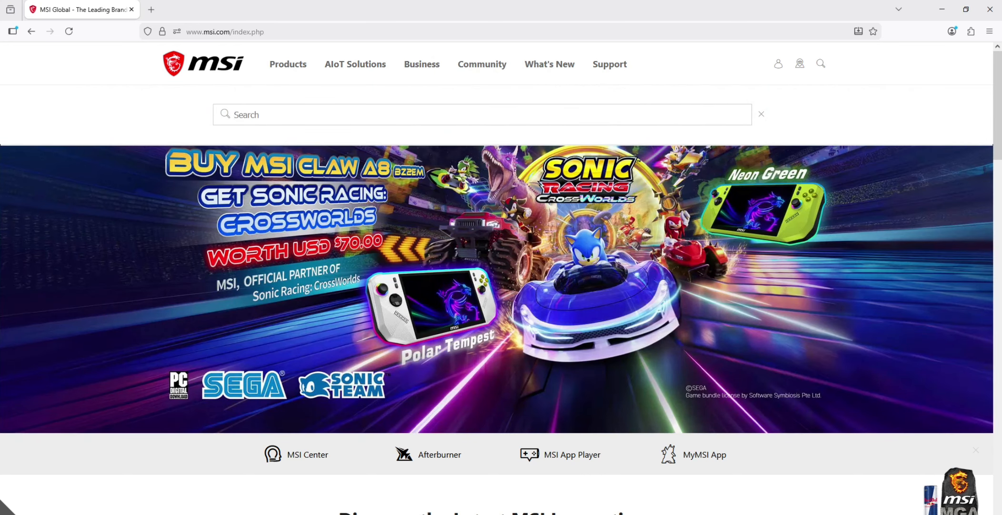
type("B760 GAMING PLUS WIFI")
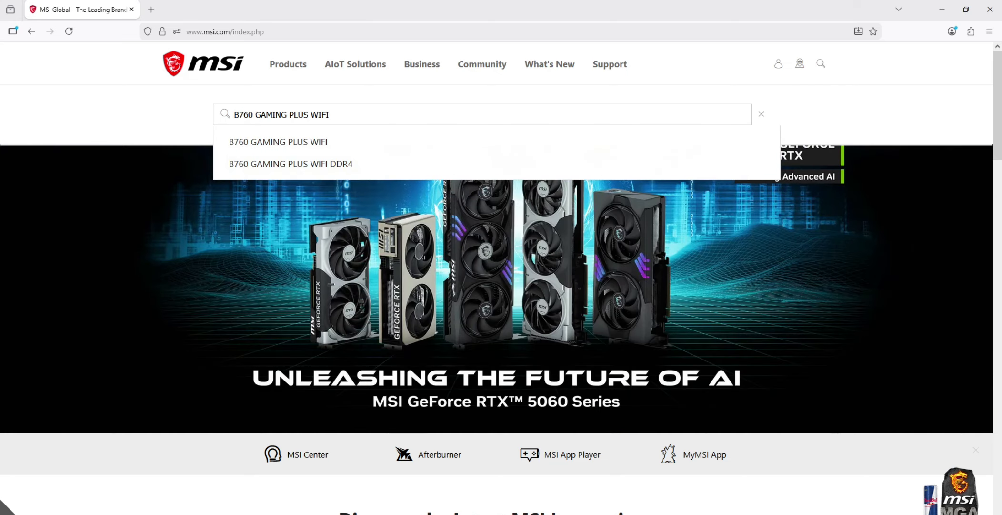
key("Return")
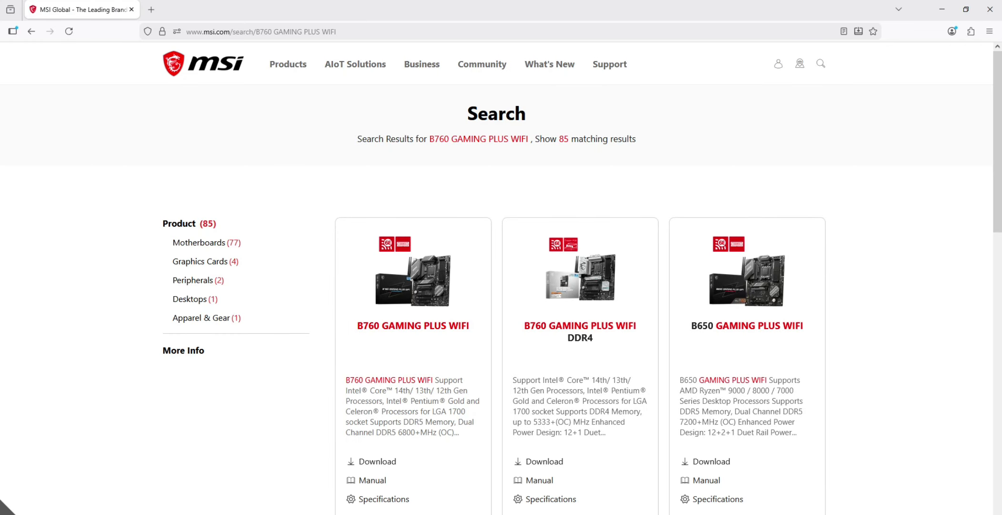
left_click_drag(360, 325, 470, 326)
left_click(419, 326)
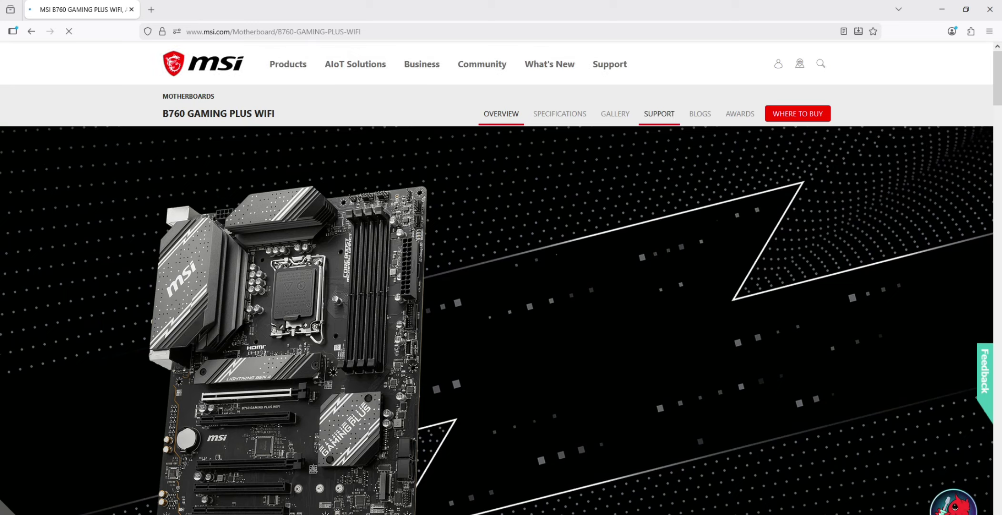
Go to the motherboard's support driver downloads and choose Win11 64 as the operating system
left_click(659, 114)
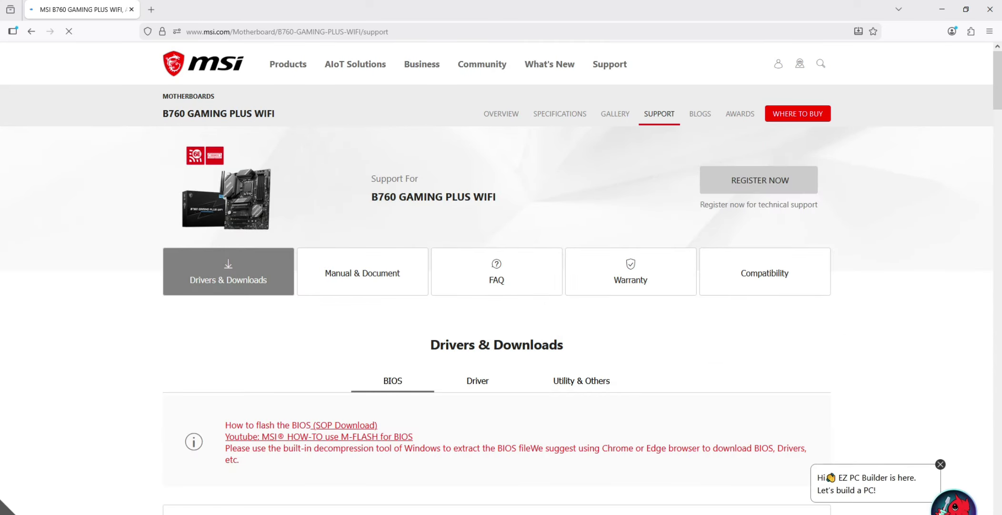
scroll(478, 222, "down", 3)
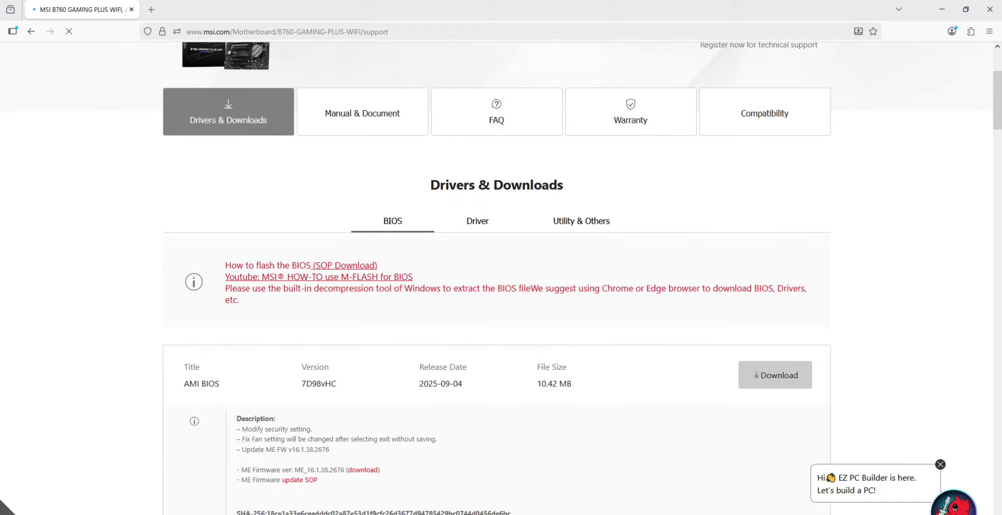
left_click(478, 220)
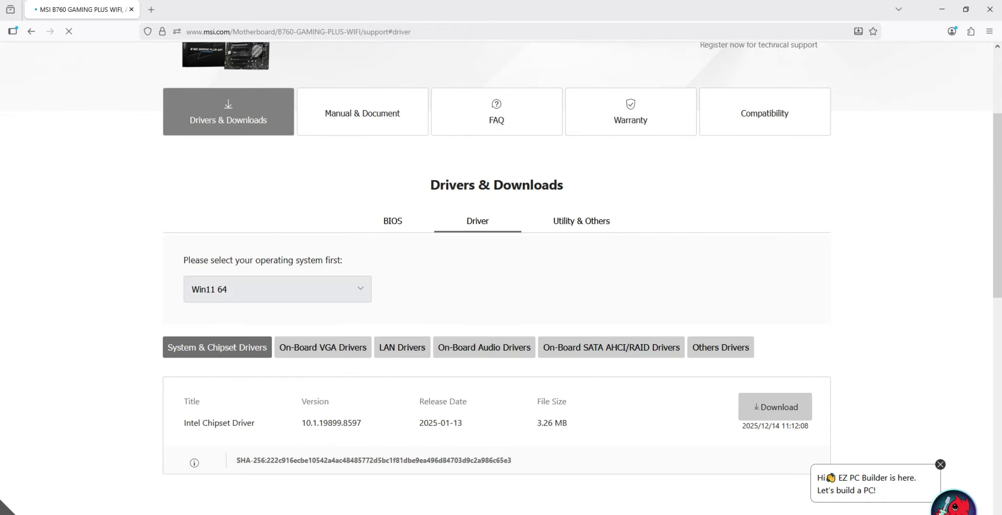
left_click(277, 288)
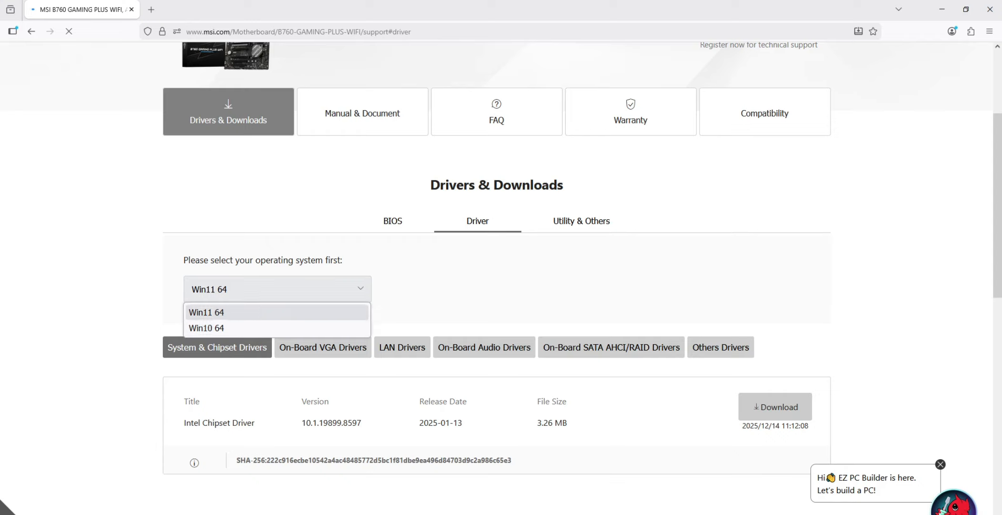
left_click(277, 312)
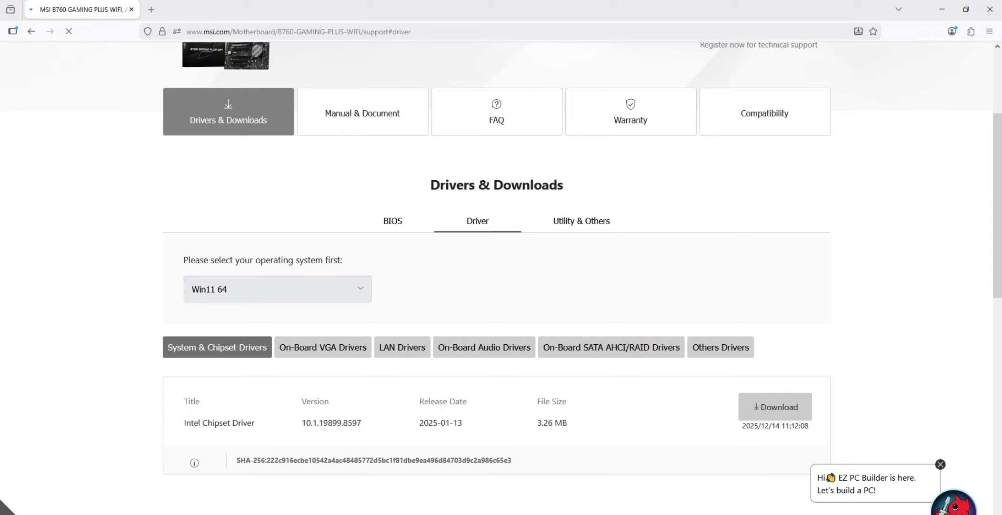
Download the Intel Chipset Driver and the on-board Intel SVGA Drivers
left_click_drag(200, 423, 255, 423)
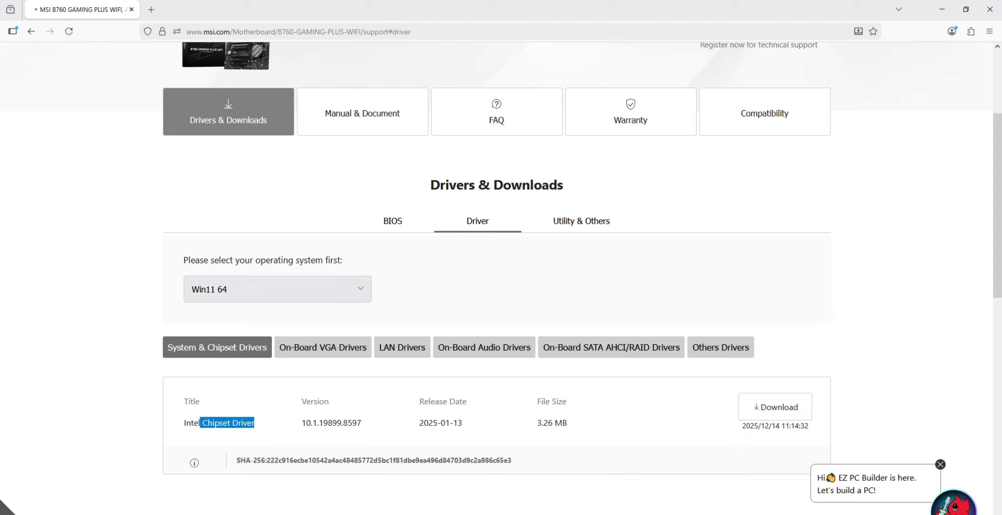
left_click(323, 347)
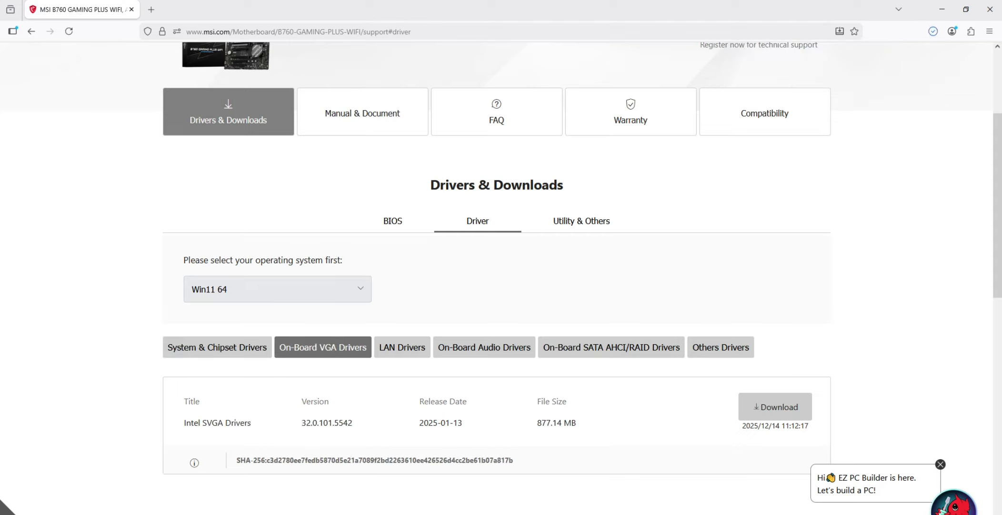
left_click_drag(211, 423, 248, 423)
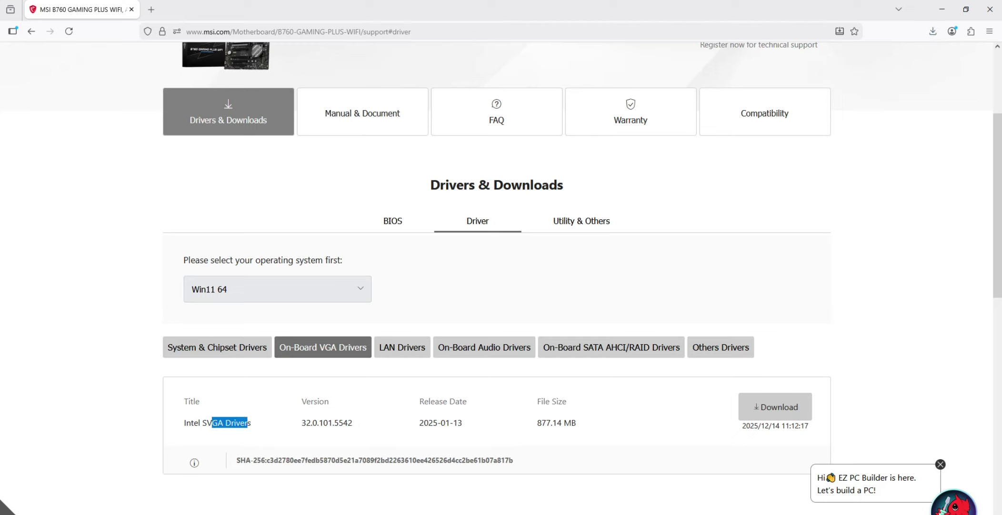
left_click(775, 407)
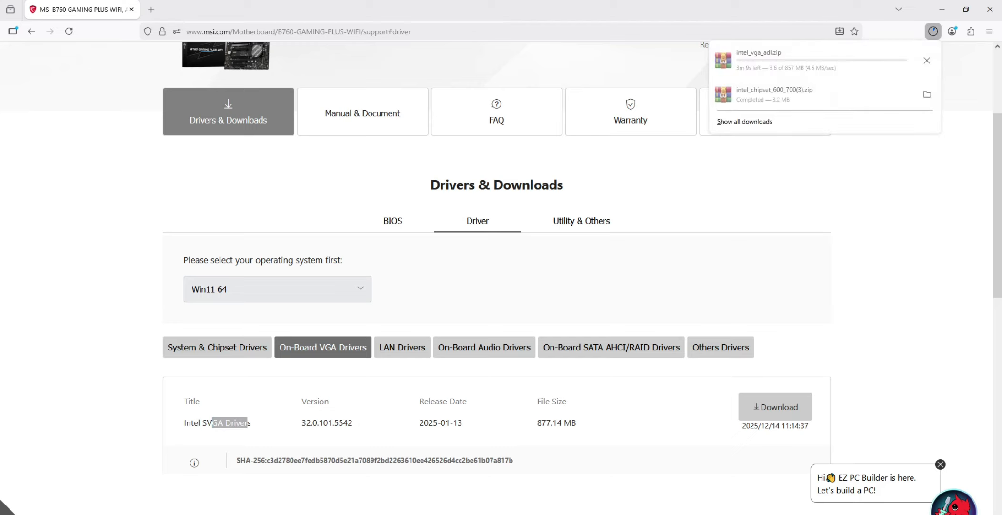
Download the Realtek PCI-E Ethernet Drivers, Intel WIFI Driver and BlueTooth Driver from the LAN driver category
left_click(403, 347)
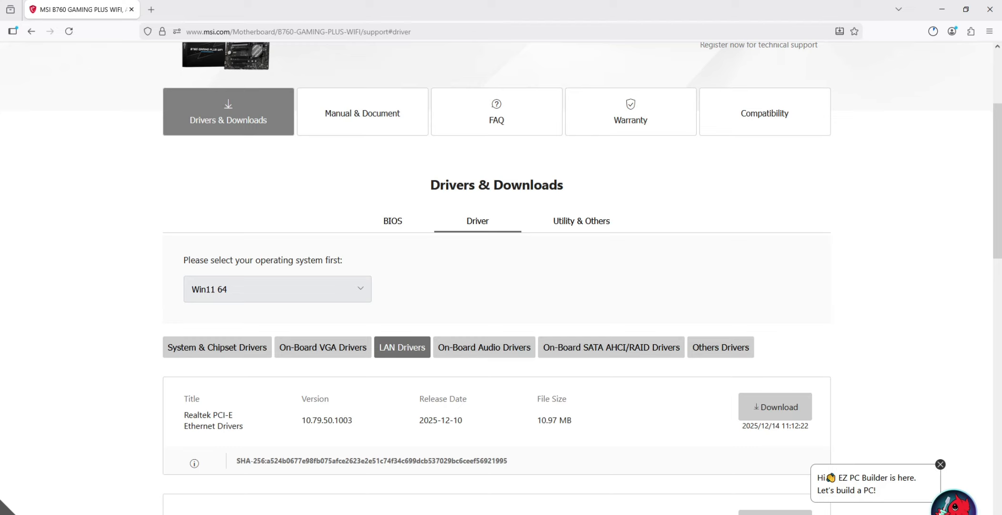
scroll(497, 278, "down", 1)
left_click_drag(185, 372, 243, 372)
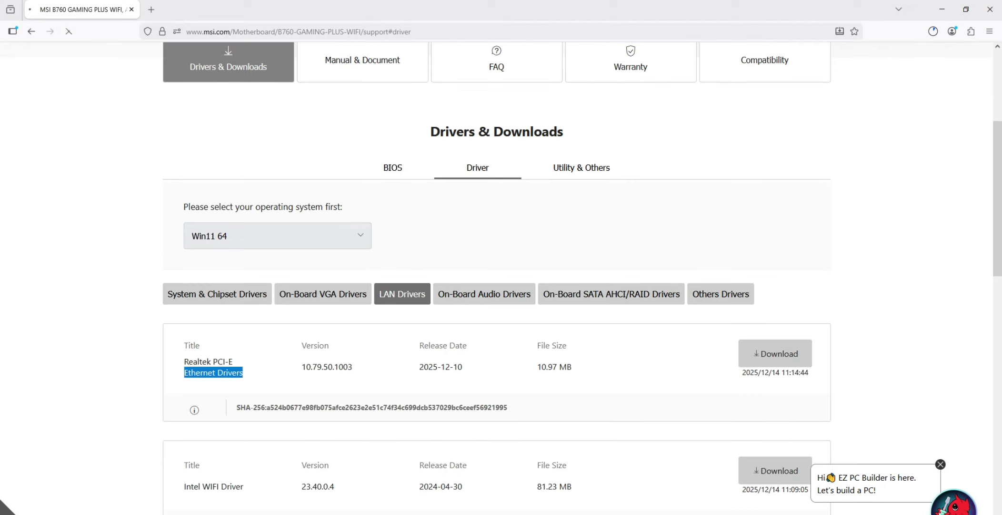
scroll(497, 277, "down", 3)
left_click_drag(199, 326, 244, 326)
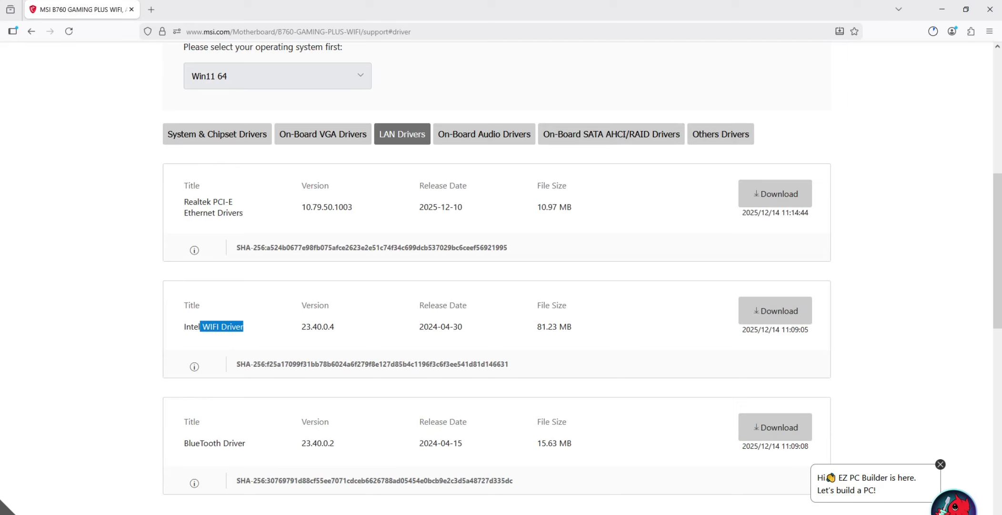
scroll(497, 277, "down", 3)
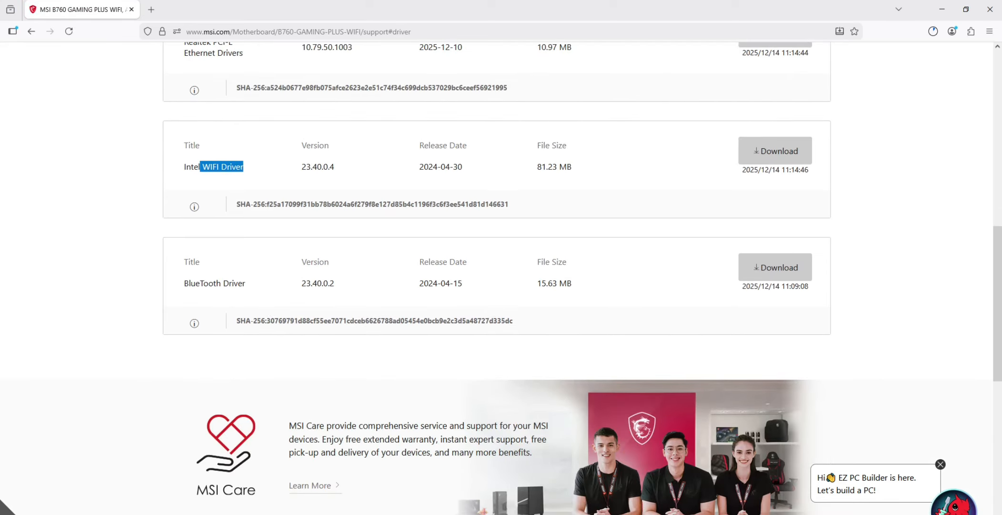
left_click_drag(184, 283, 245, 283)
Download the Realtek HD Universal Driver from the on-board audio driver category
scroll(497, 278, "up", 5)
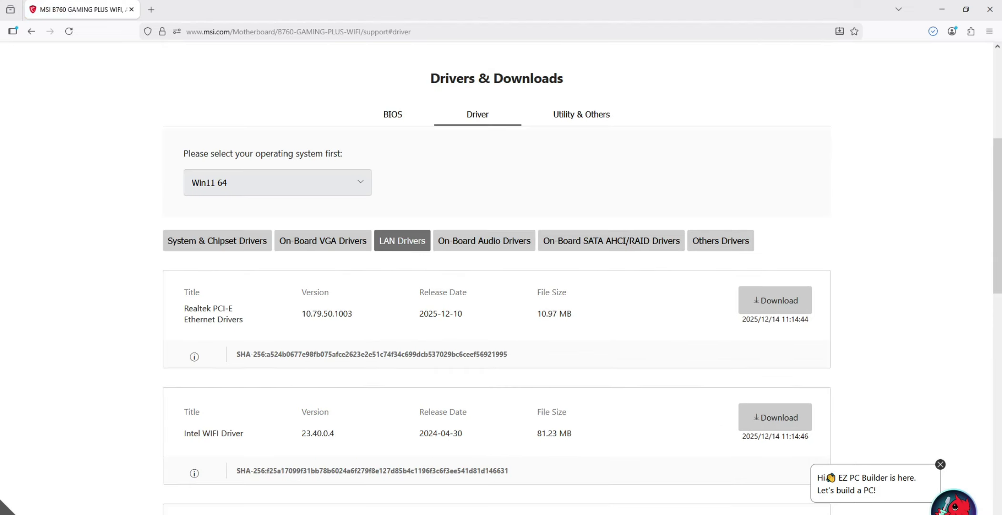
scroll(497, 278, "up", 3)
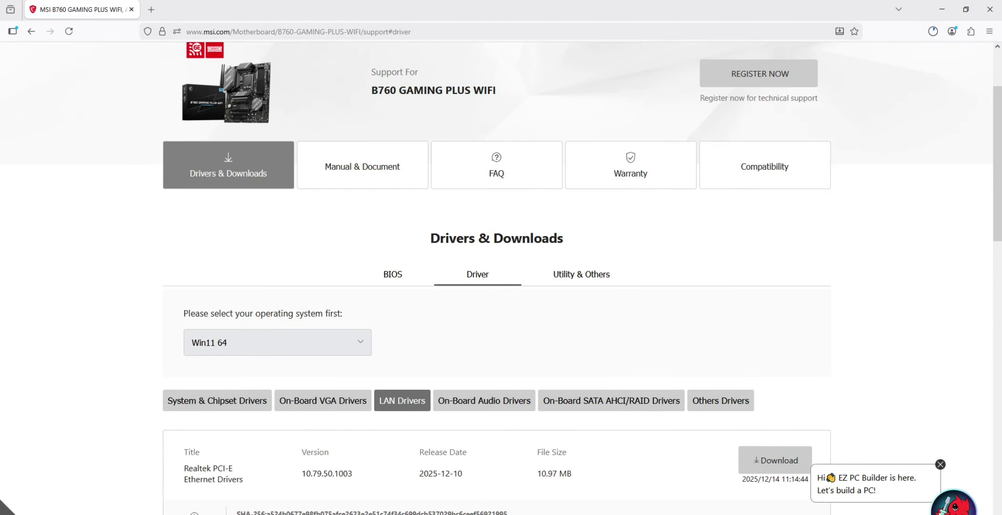
left_click(484, 401)
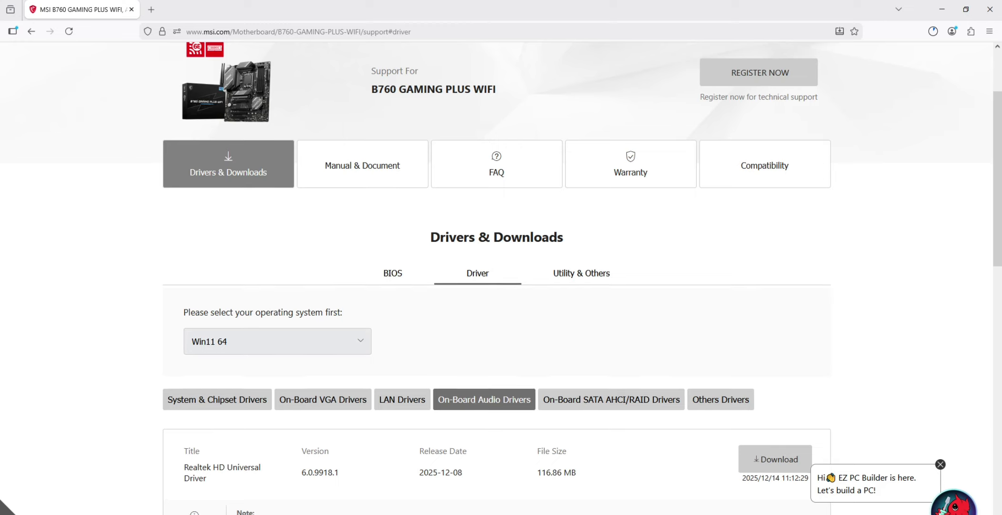
scroll(497, 286, "down", 2)
left_click_drag(199, 362, 344, 367)
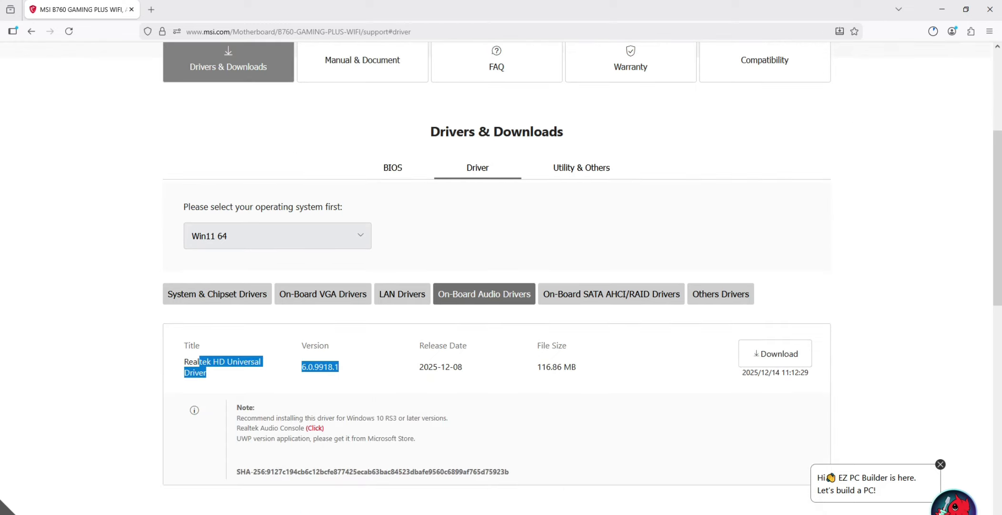
left_click(775, 354)
scroll(775, 353, "up", 2)
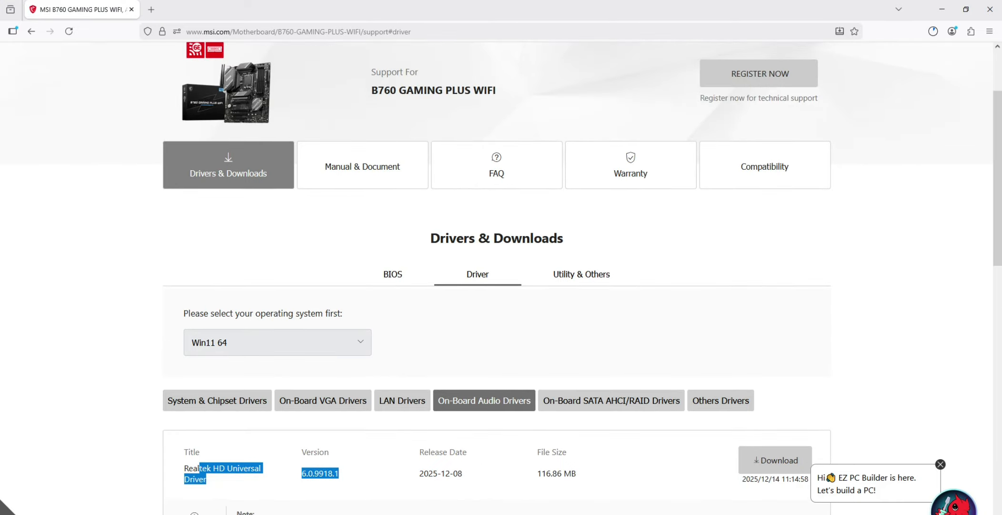
Open the browser's full list of downloads
left_click(933, 31)
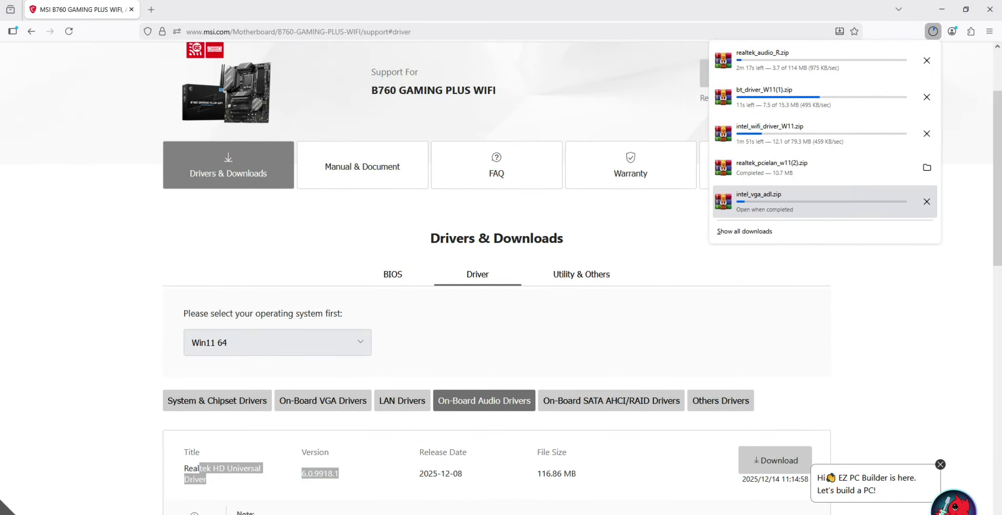
left_click(745, 231)
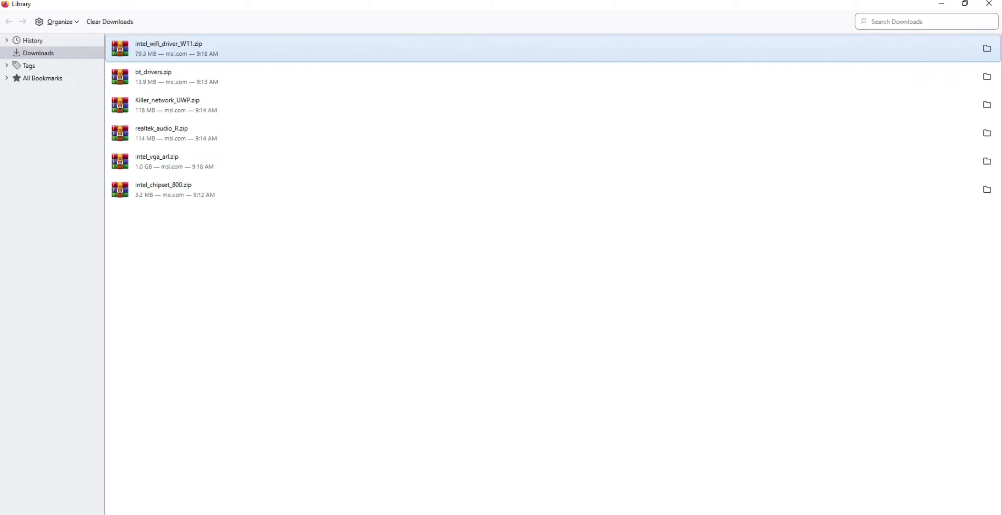
left_click(552, 305)
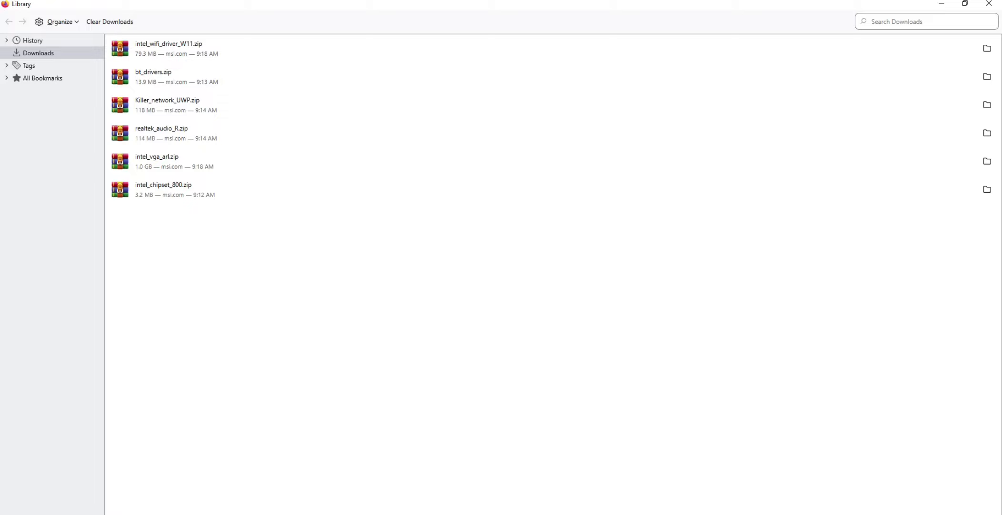
Open the downloaded intel_wifi_driver_W11.zip archive and dismiss the WinRAR pop-up window
left_click(169, 48)
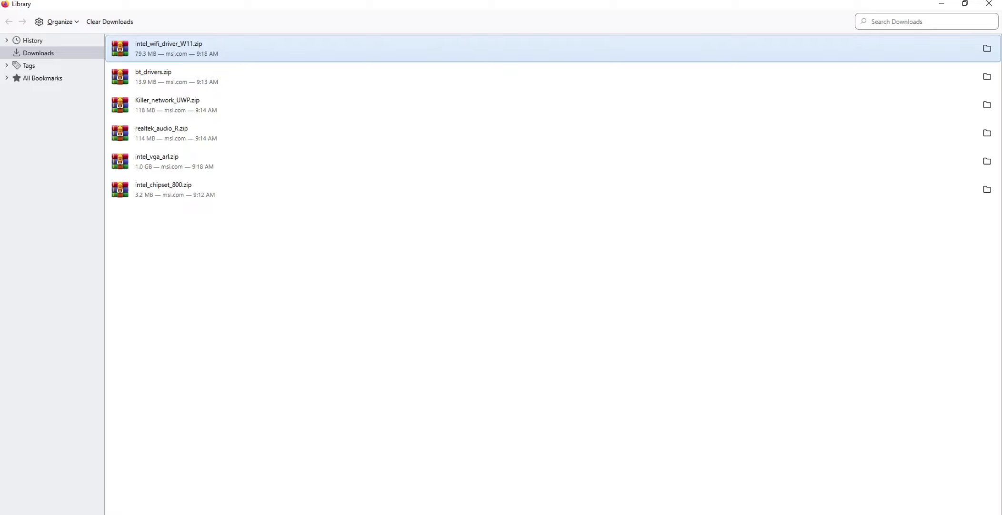
key("Return")
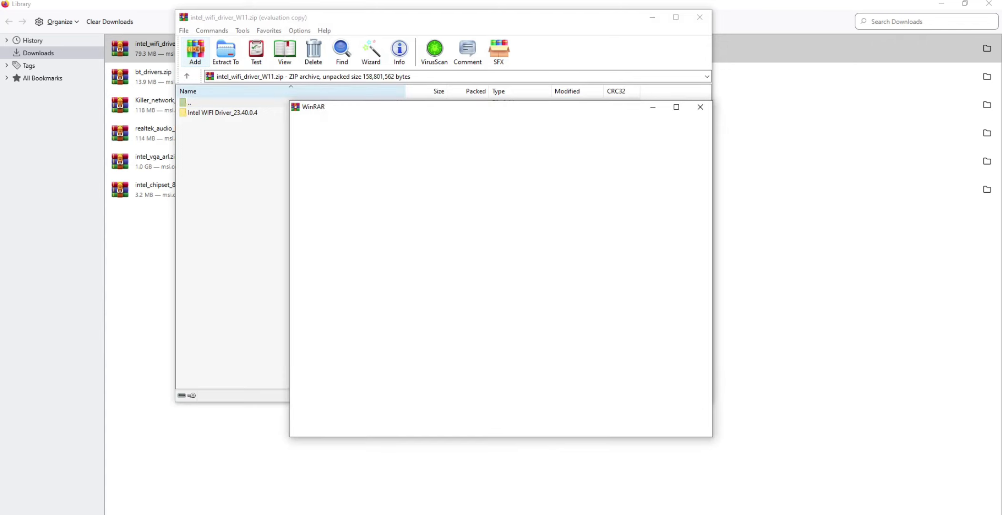
left_click(701, 107)
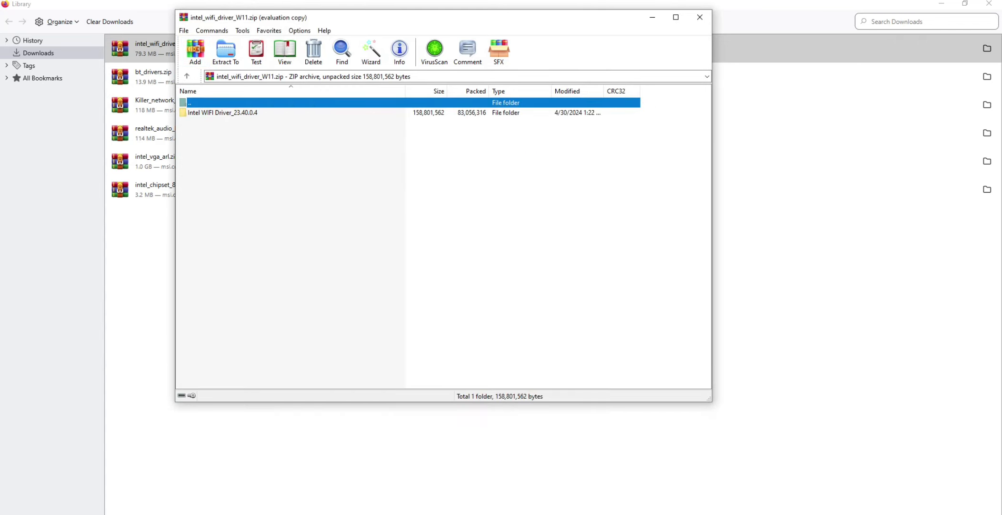
Browse inside the archive to Intel WIFI Driver_23.40.0.4, UWD, Win64, Installer
left_click(223, 113)
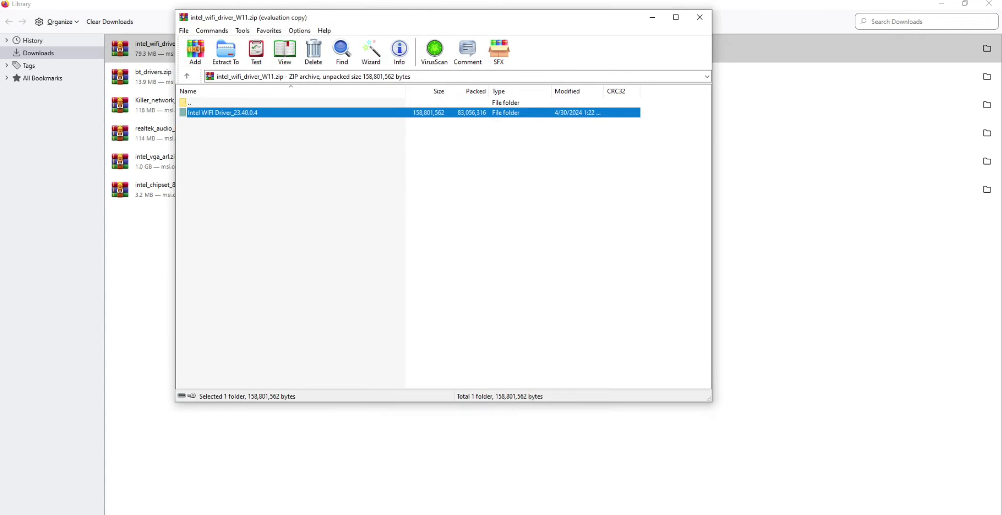
key("Return")
left_click(195, 132)
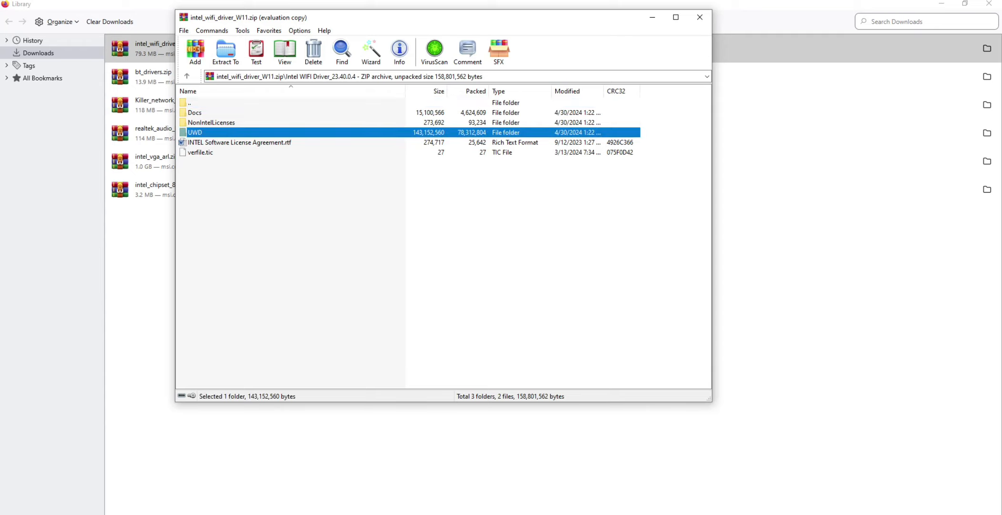
key("Return")
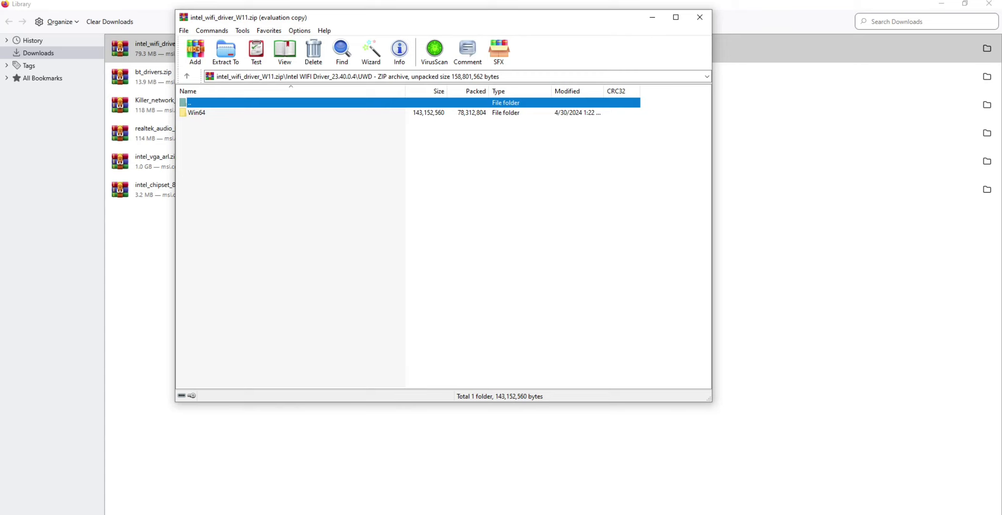
double_click(197, 112)
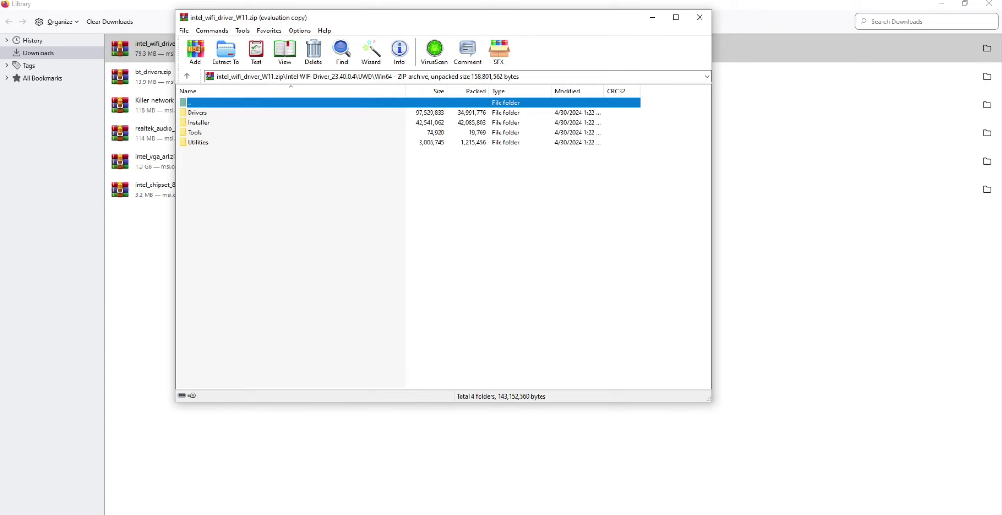
double_click(198, 122)
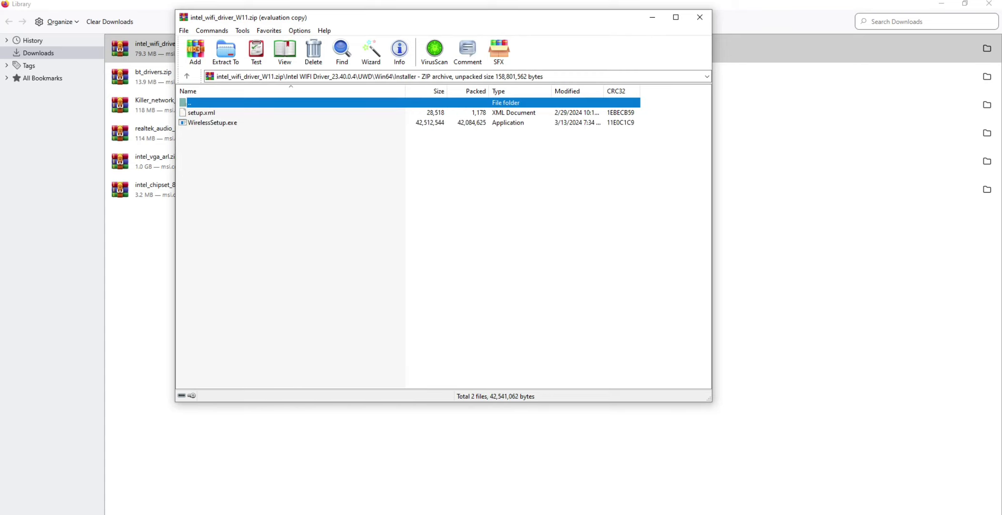
Install the Intel PROSet/Wireless Wi-Fi Software with WirelessSetup.exe, accepting the license terms, and close the Wi-Fi driver archive
double_click(212, 122)
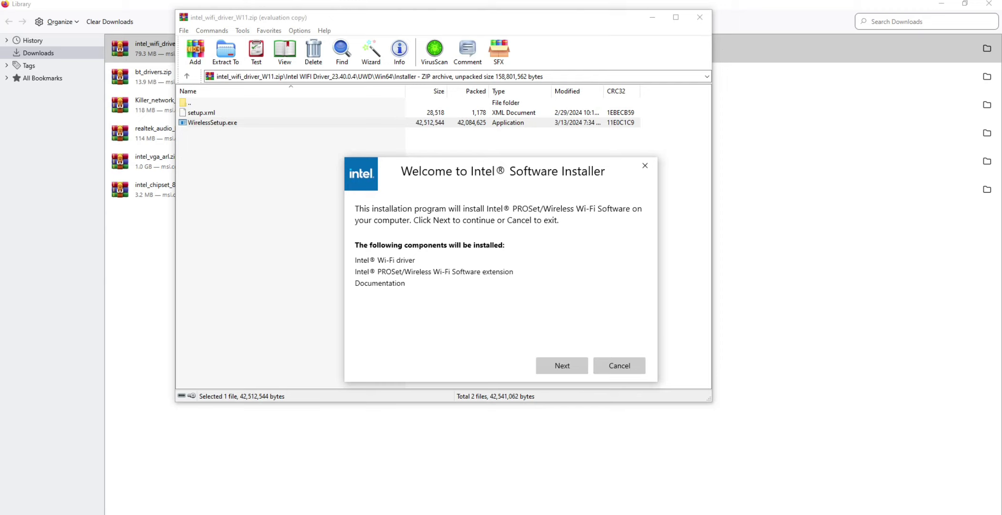
left_click(562, 365)
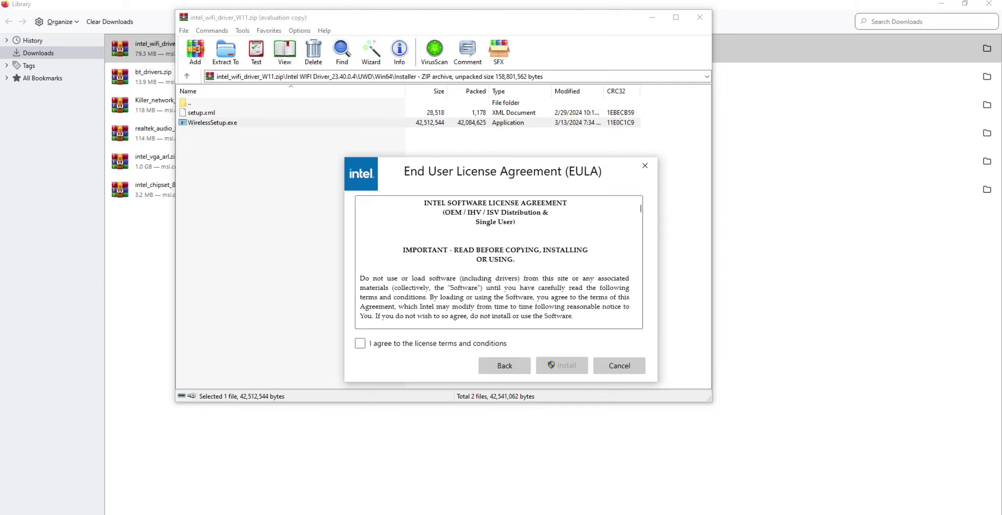
left_click(360, 343)
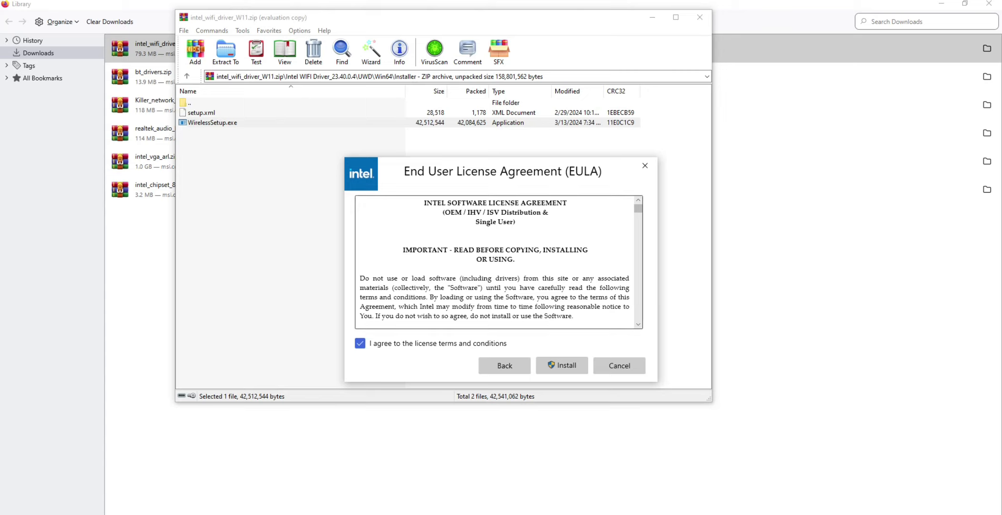
left_click(562, 365)
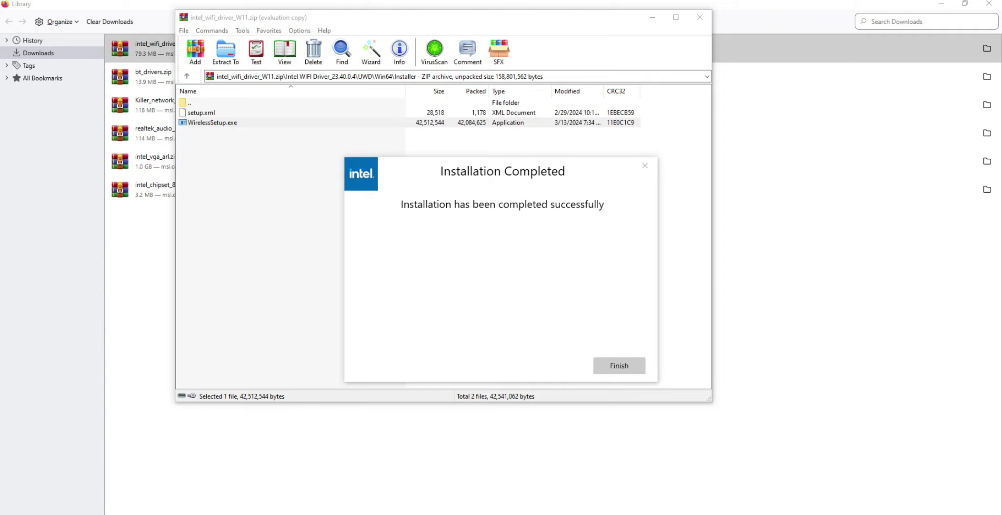
left_click(619, 365)
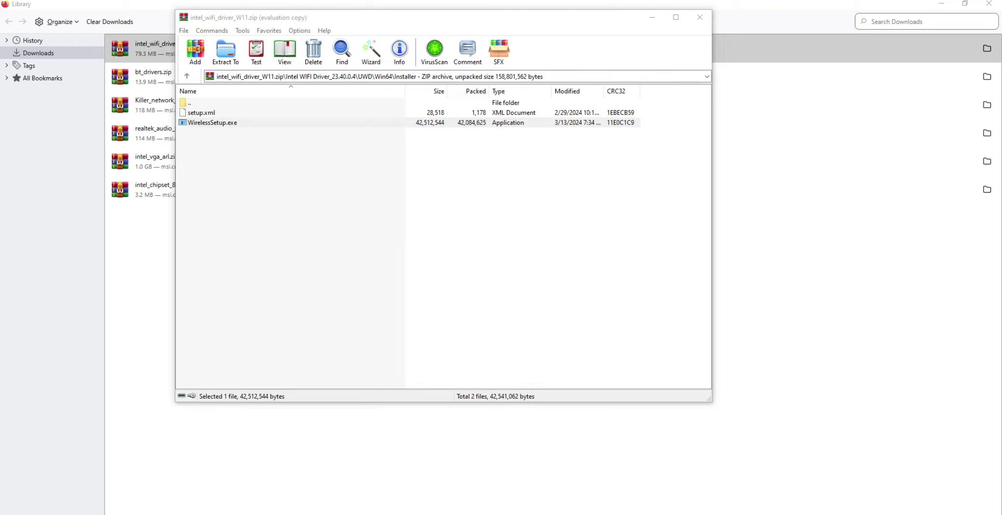
left_click(700, 17)
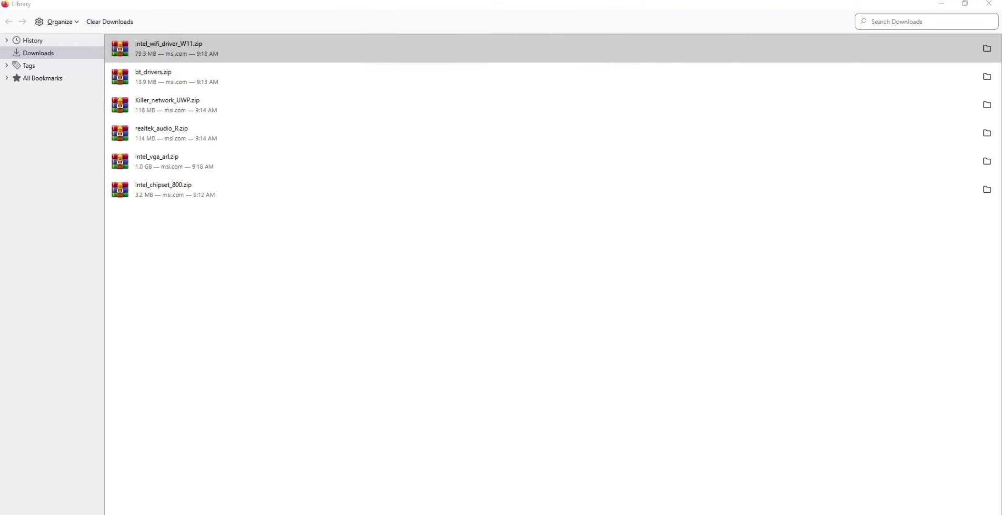
Open bt_drivers.zip, dismiss the WinRAR license reminder, and launch Intel Bluetooth.msi from the Intel BlueTooth Driver_23.70.0.2 folder
double_click(162, 76)
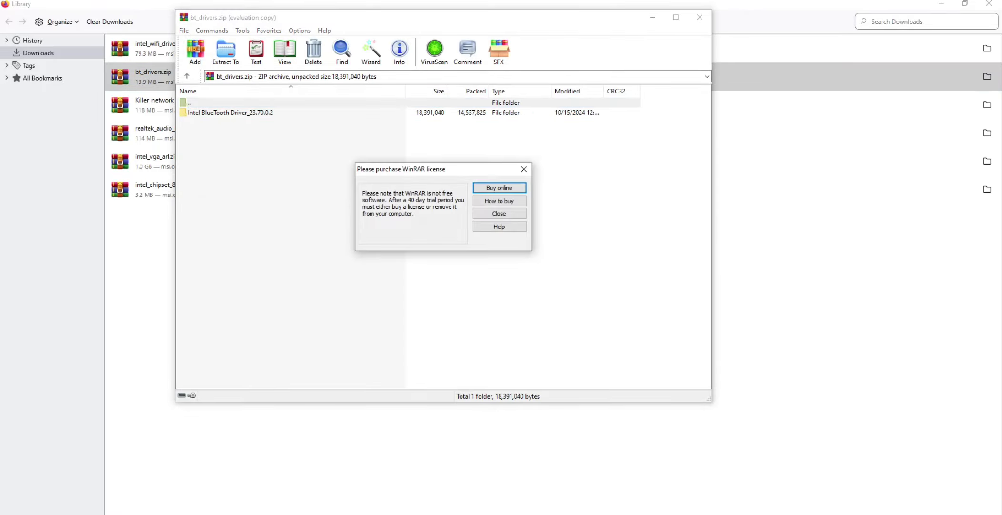
left_click(524, 169)
double_click(231, 113)
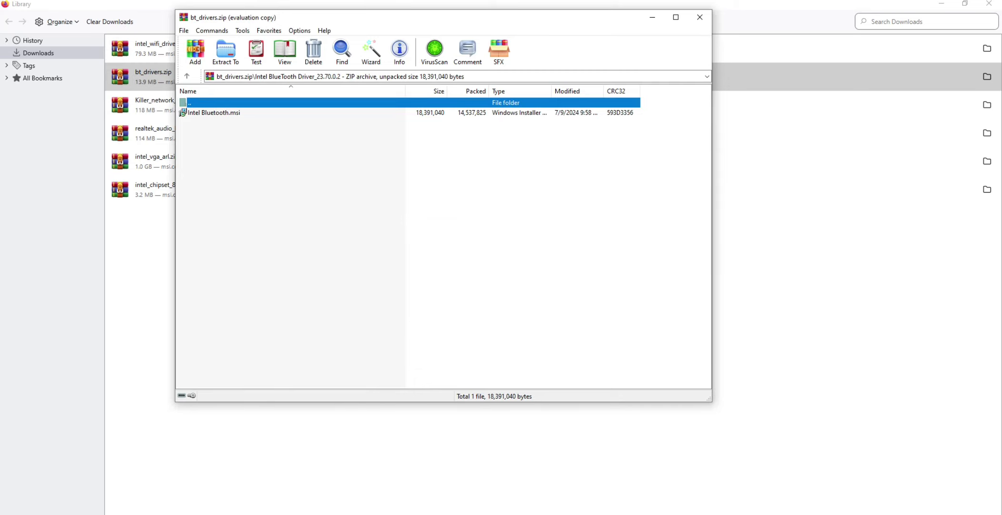
double_click(220, 113)
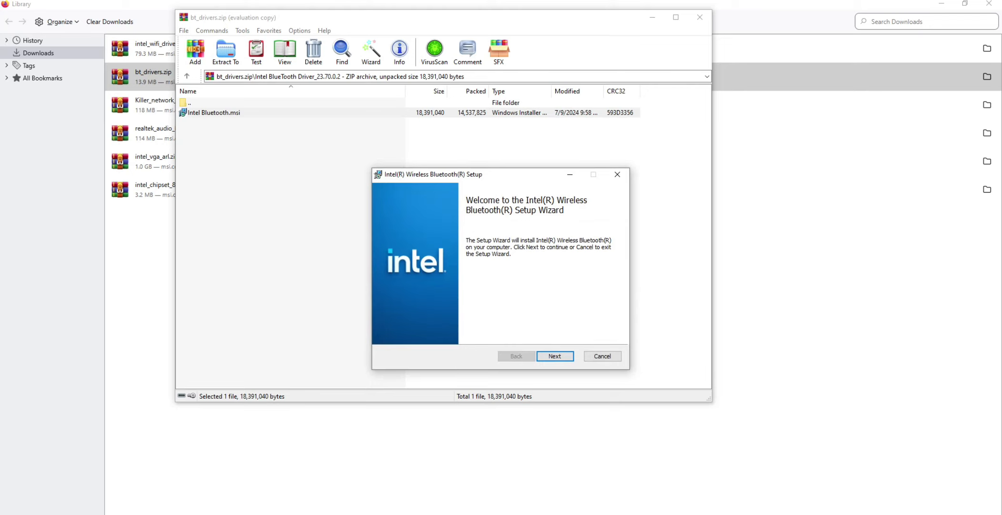
Install Intel Wireless Bluetooth with the Typical setup type, accepting the license agreement, and close the finished wizard and the archive
key("Return")
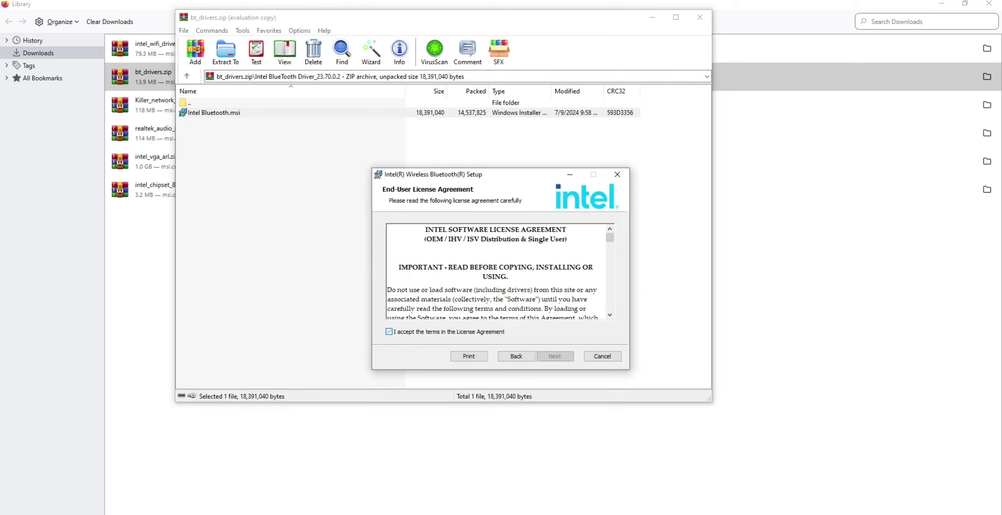
left_click(390, 332)
left_click_drag(501, 177, 370, 97)
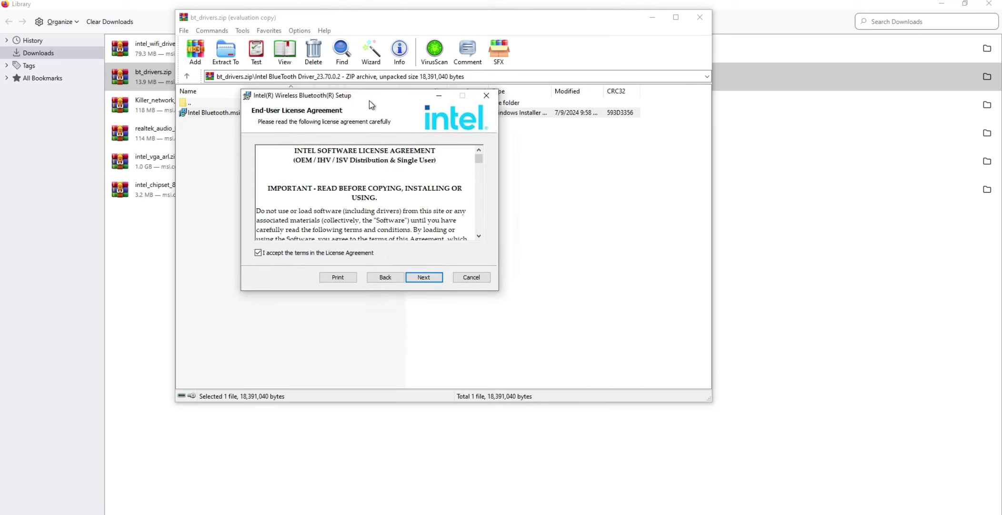
left_click(424, 276)
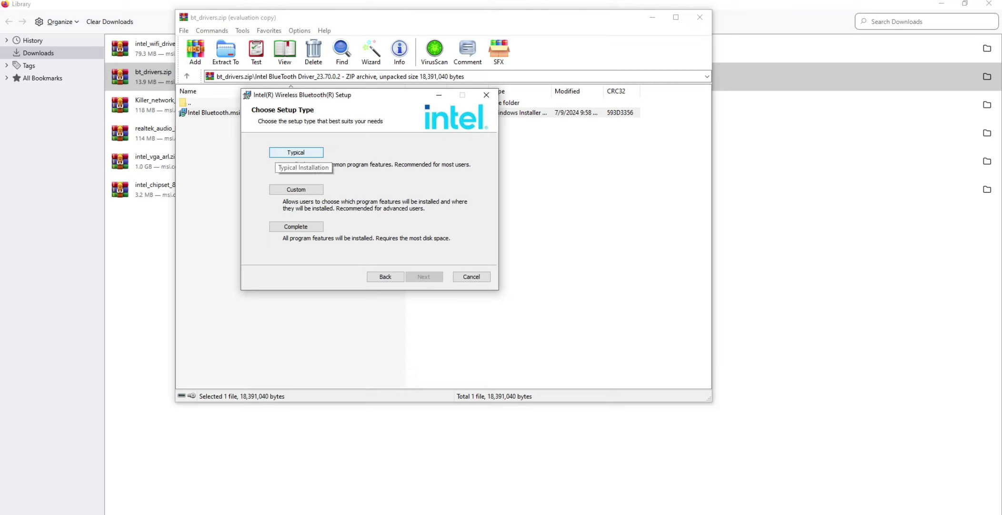
left_click(296, 153)
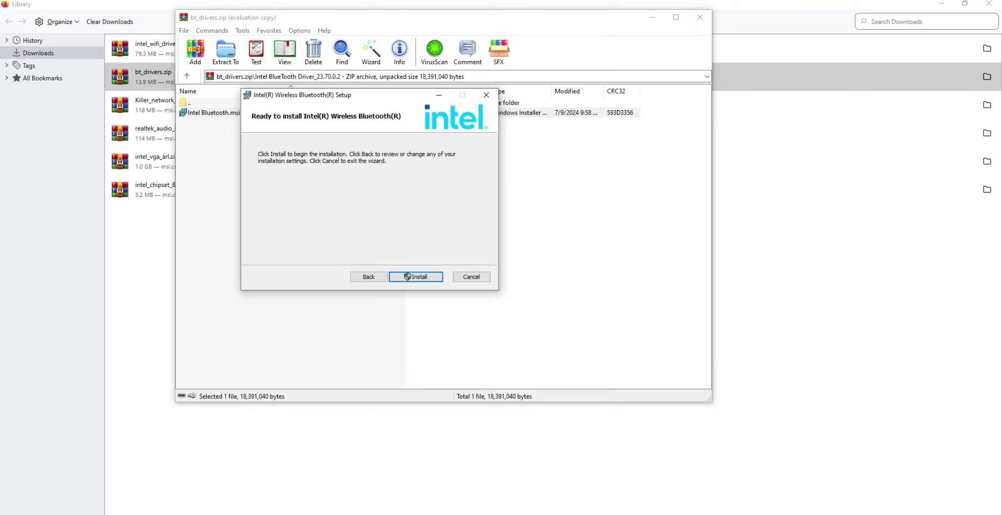
left_click(415, 277)
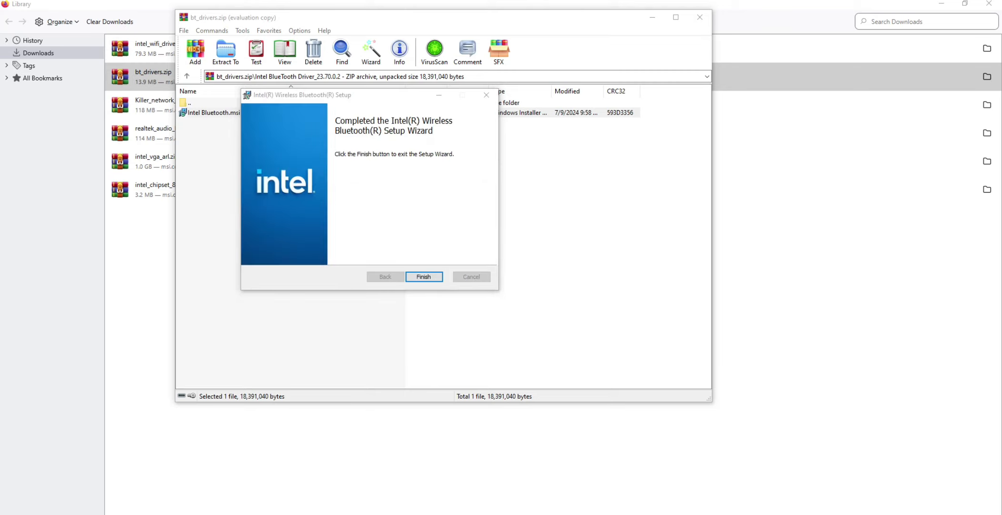
left_click(424, 276)
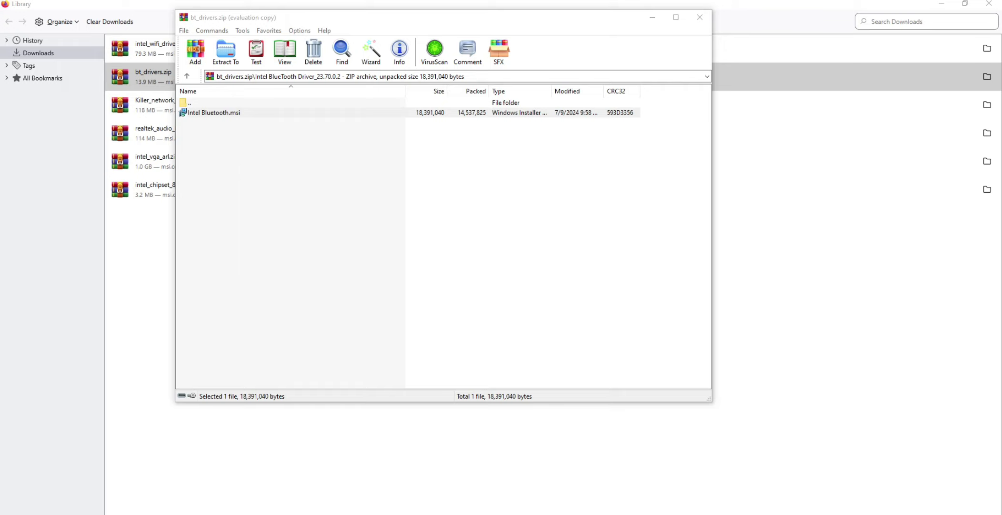
left_click(700, 17)
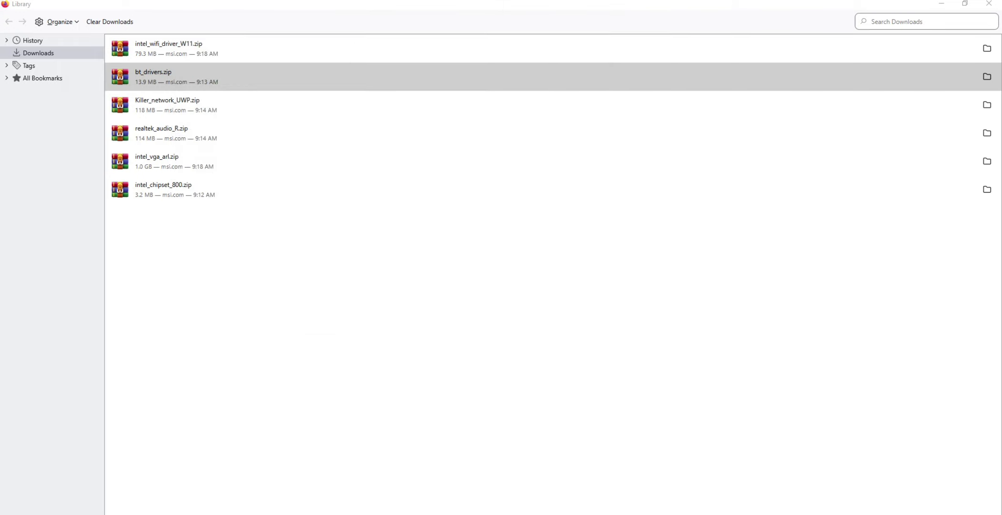
Open the Killer_network_UWP_36.24.12134 folder inside Killer_network_UWP.zip and dismiss the WinRAR license reminder
left_click(167, 104)
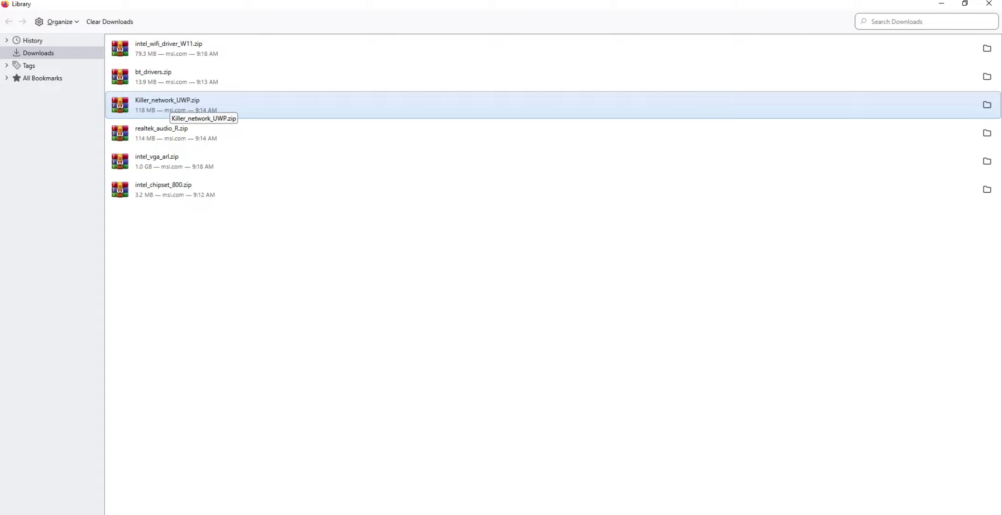
double_click(167, 106)
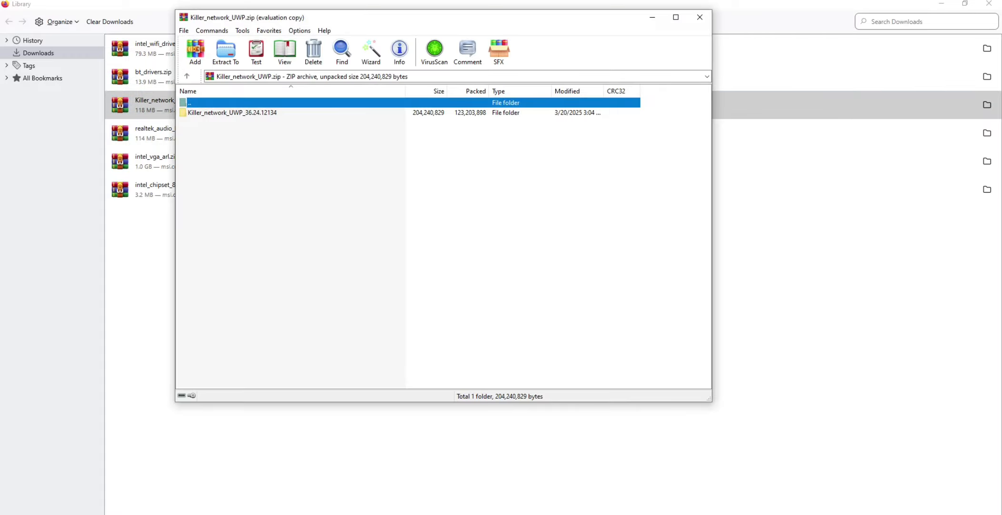
double_click(232, 113)
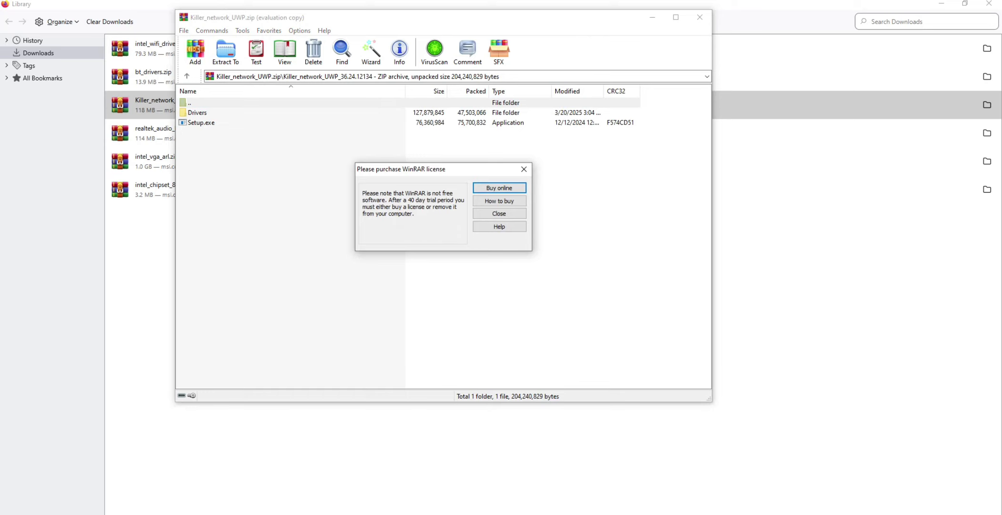
left_click(524, 169)
Look through the archive's Drivers, Production and Windows10-x64 folders, and return to the folder containing Setup.exe
double_click(198, 113)
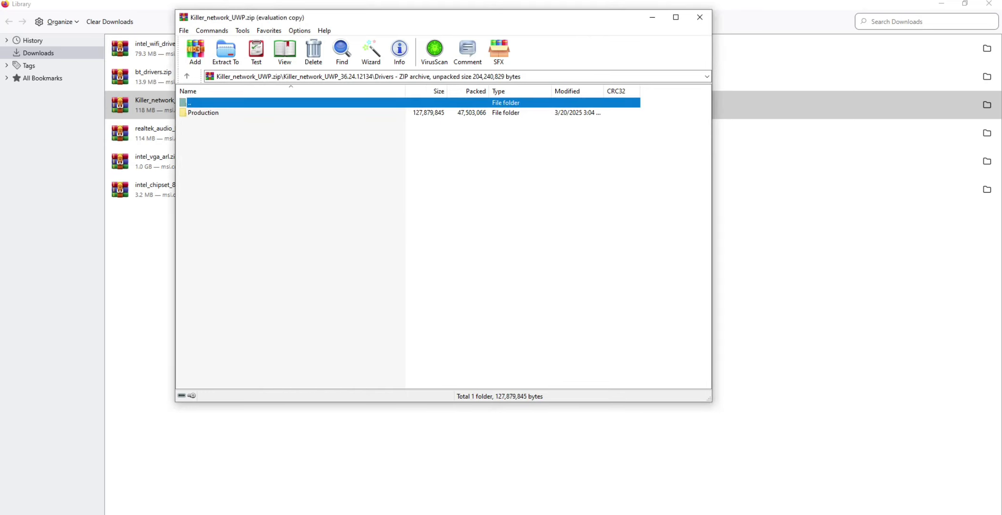
double_click(203, 113)
double_click(203, 113)
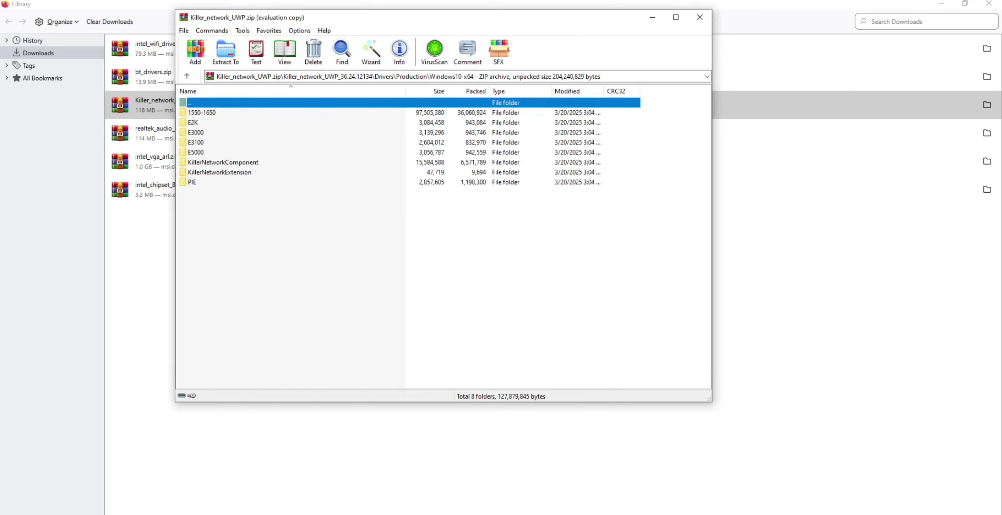
key("Return")
key("Up")
key("Return")
key("Up")
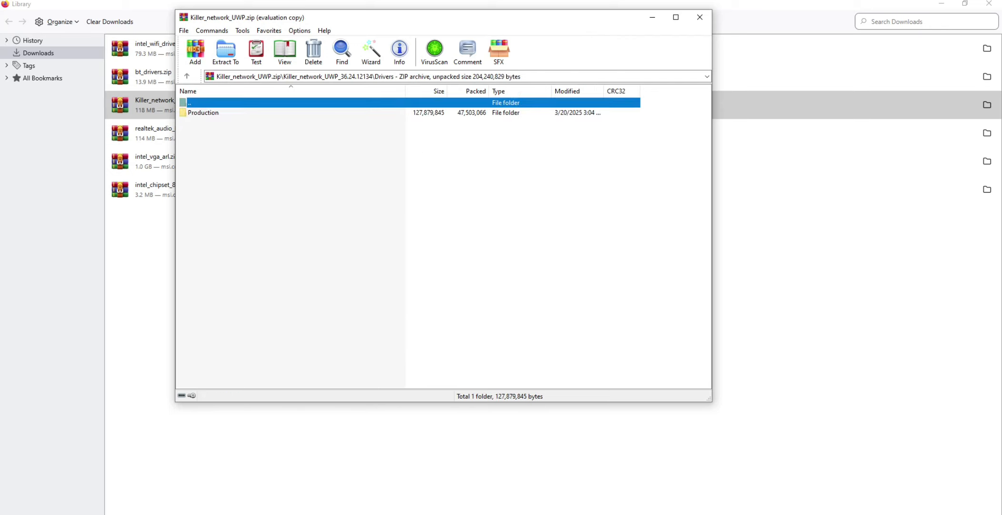
key("Return")
key("Down")
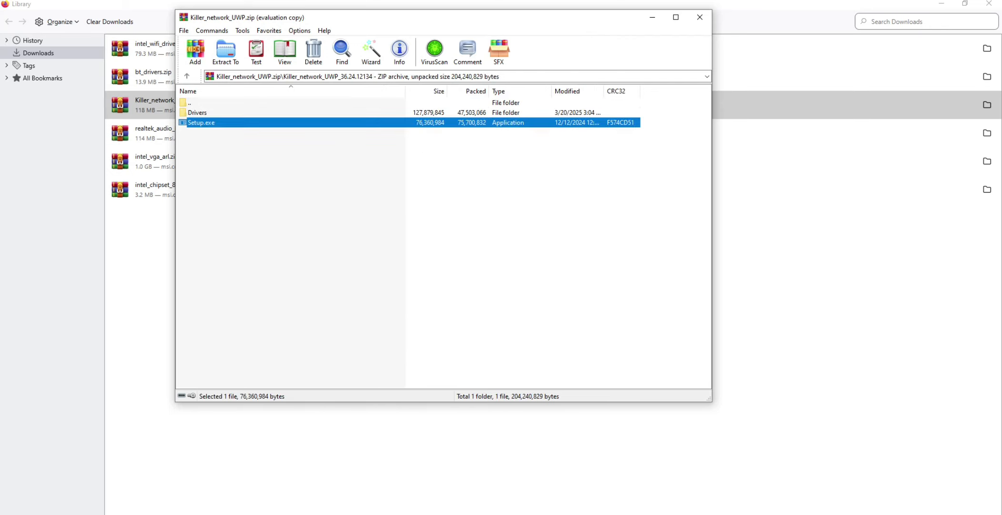
Try to install the Killer Performance Driver Suite UWD with Setup.exe, and exit its wizard and the archive
key("Return")
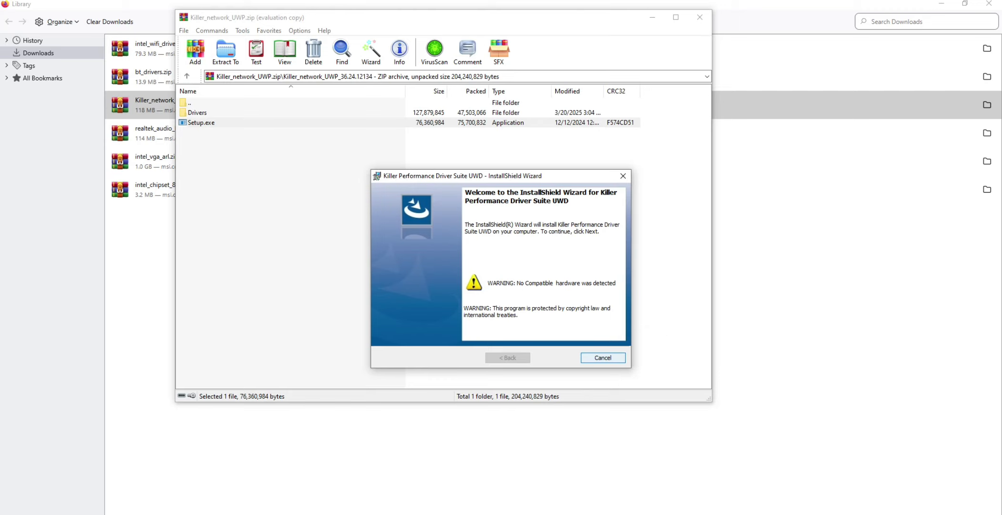
left_click(603, 357)
left_click(476, 292)
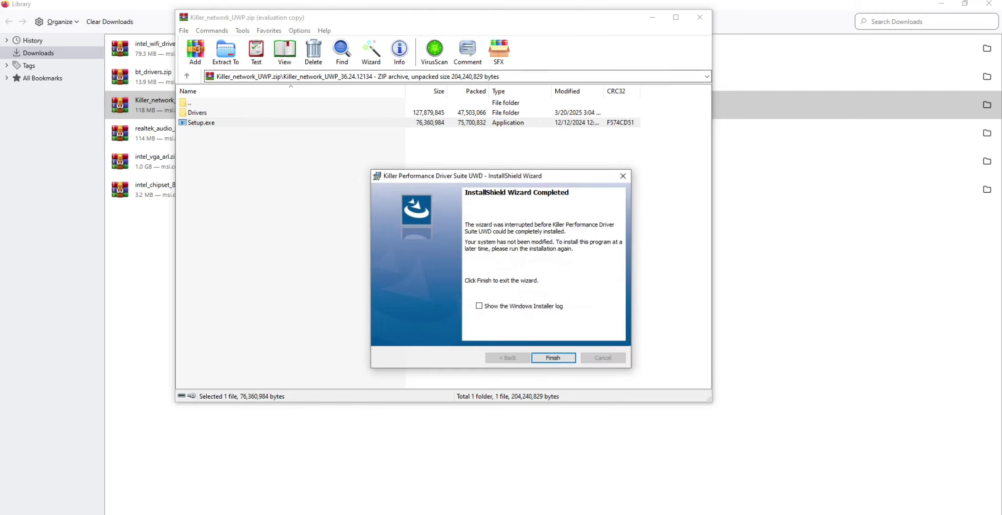
left_click(553, 358)
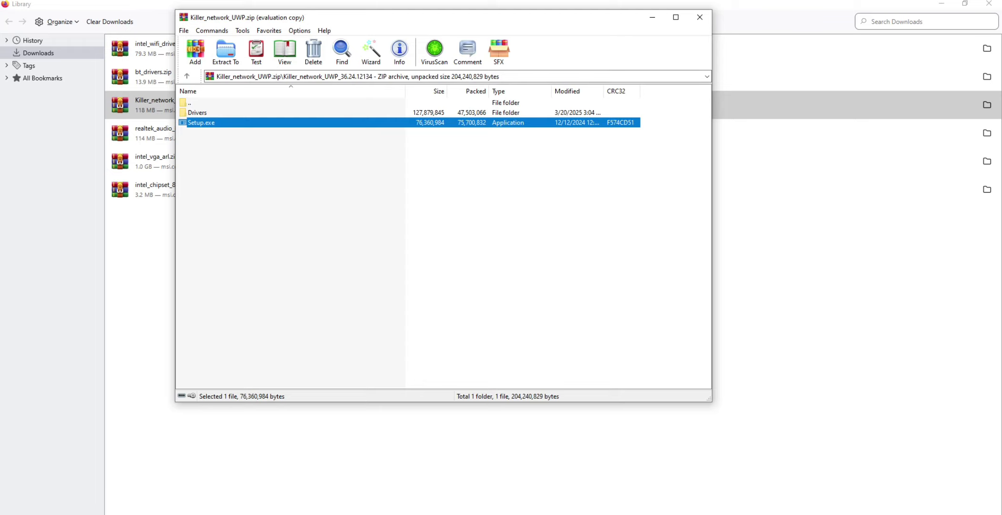
left_click(700, 18)
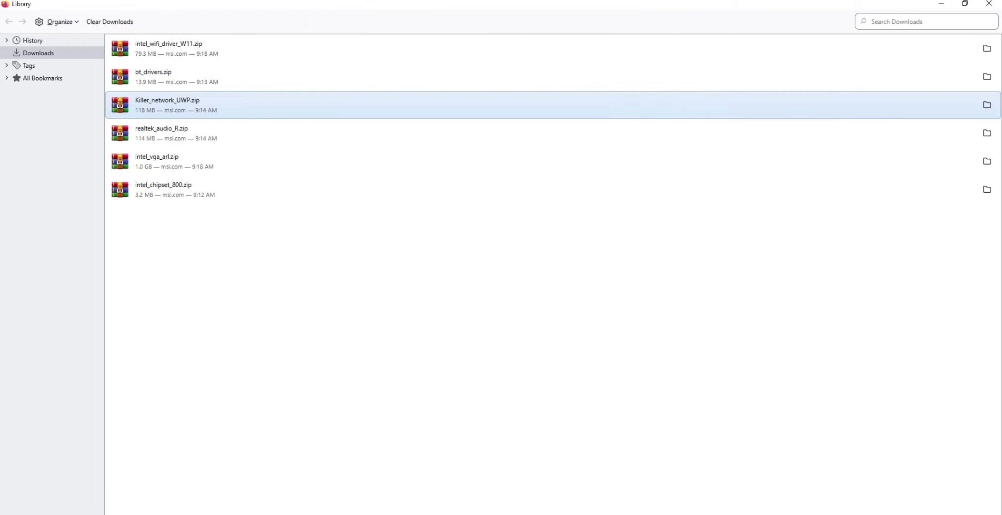
Open realtek_audio_R.zip, dismiss the WinRAR expired-trial notification, and enter the Realtek HD Universal Driver folder
left_click(165, 133)
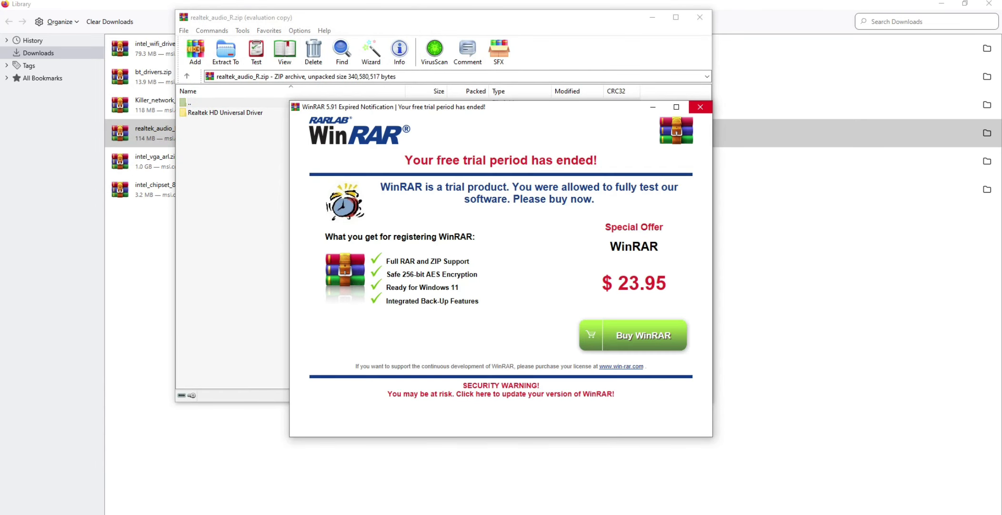
left_click(701, 107)
double_click(224, 112)
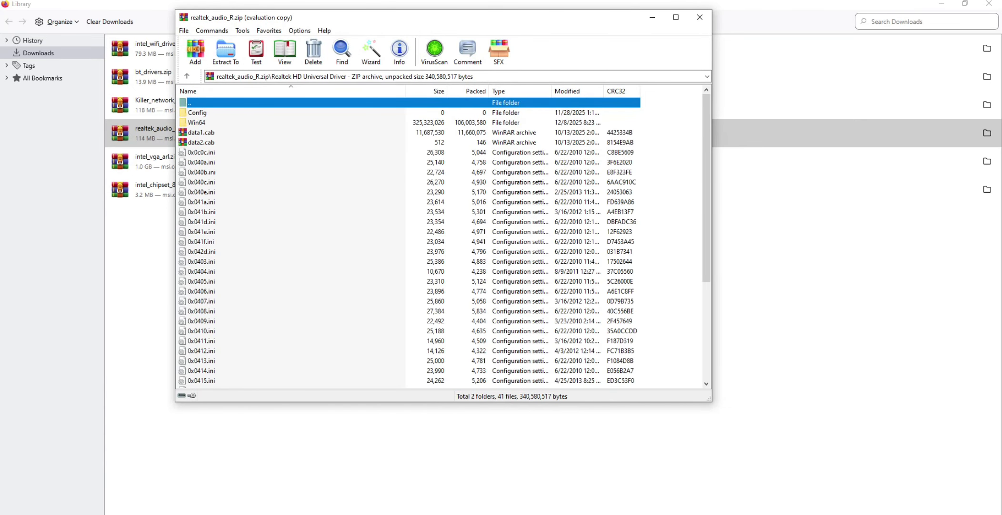
Run the Realtek setup.exe to remove the current audio driver, finish without restarting the computer, and close the archive
scroll(439, 238, "down", 5)
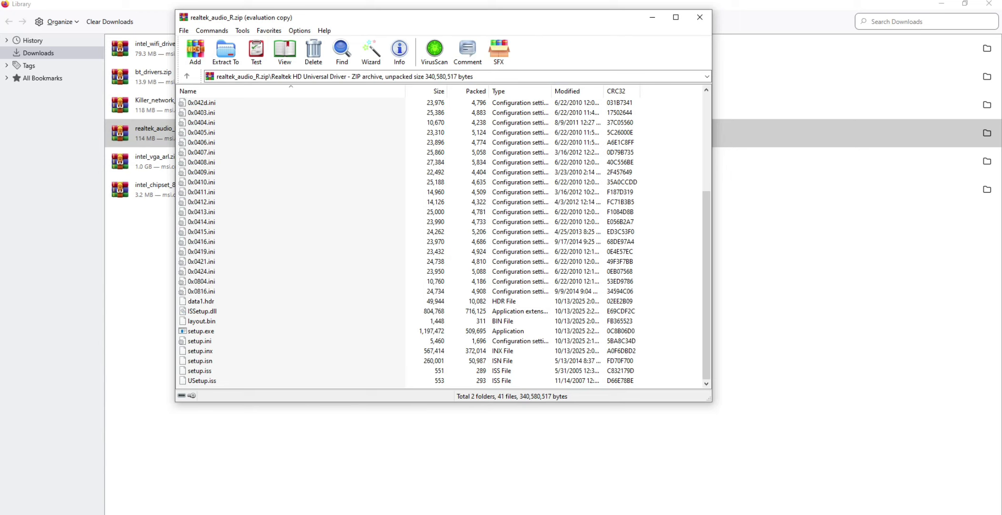
left_click(201, 331)
double_click(201, 331)
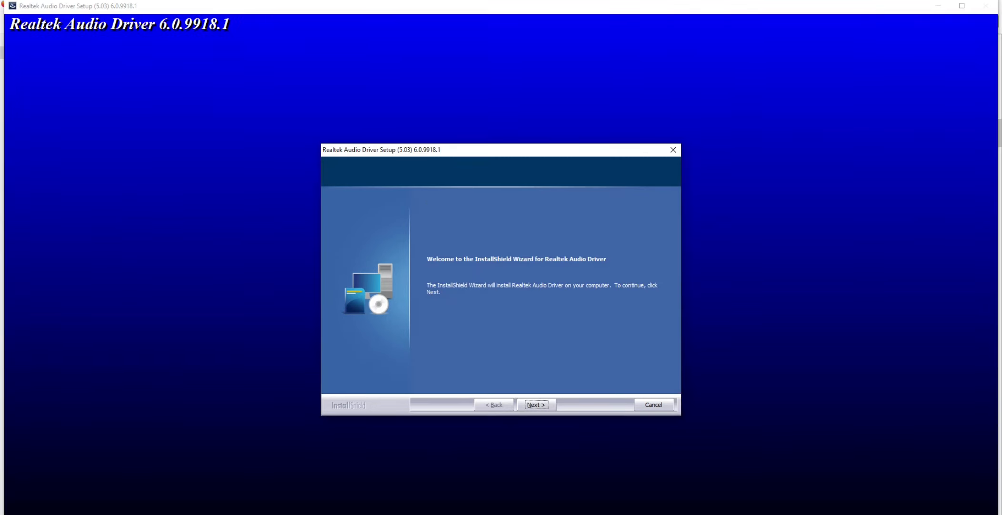
key("Return")
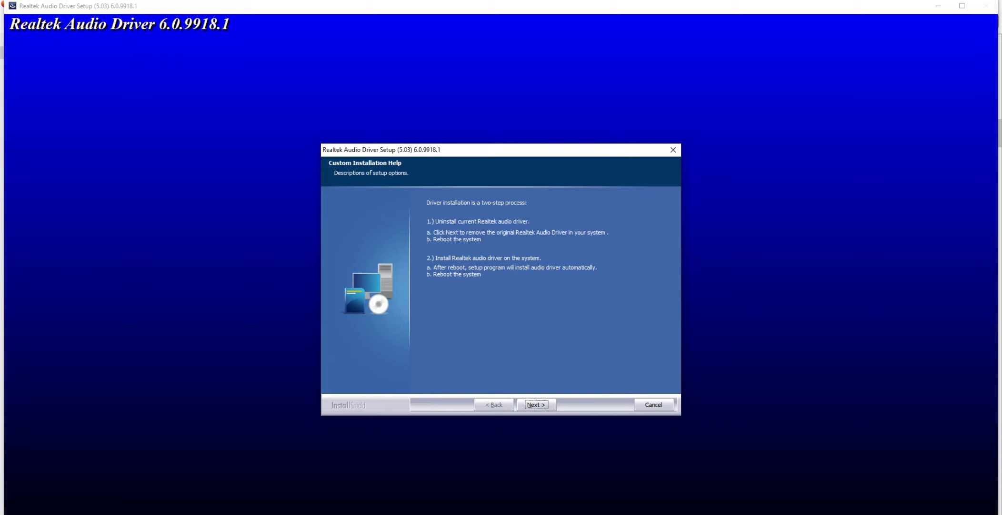
key("Return")
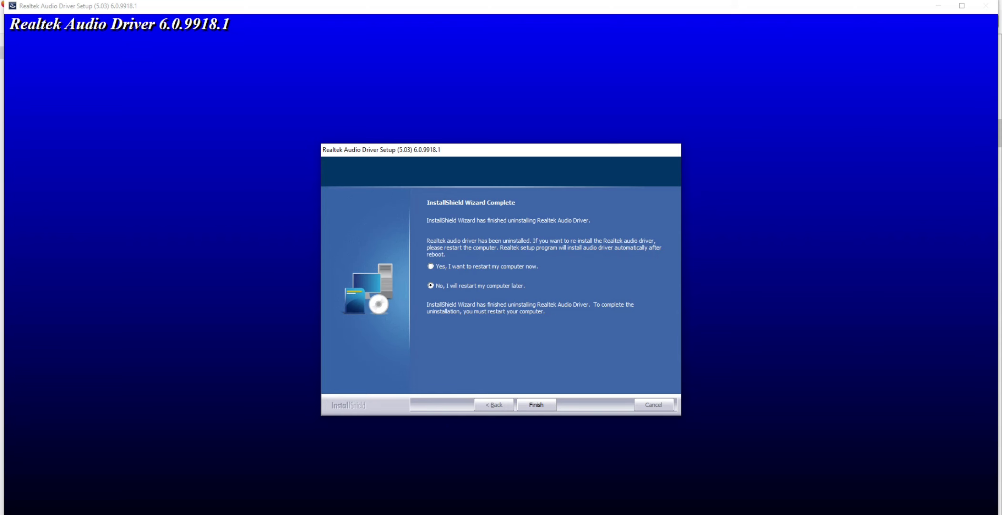
left_click(537, 405)
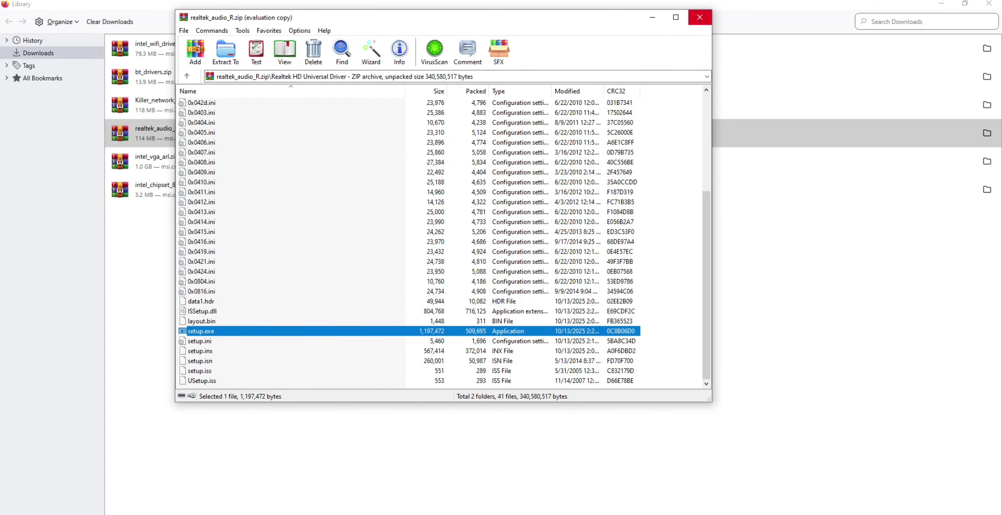
left_click(699, 18)
Open intel_vga_arl.zip, dismiss the WinRAR license notice, and enter the Intel VGA Driver_32.0.101.6629 folder
left_click(174, 161)
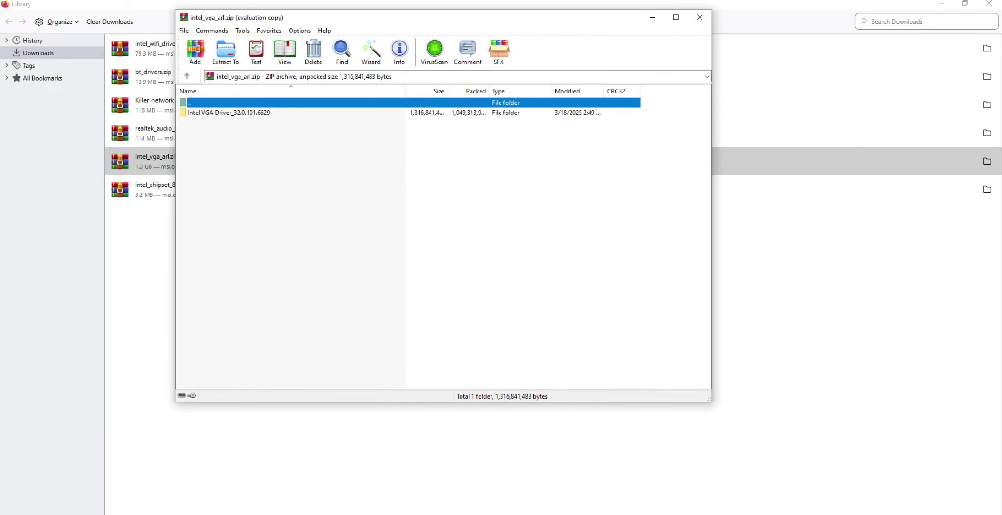
left_click(524, 169)
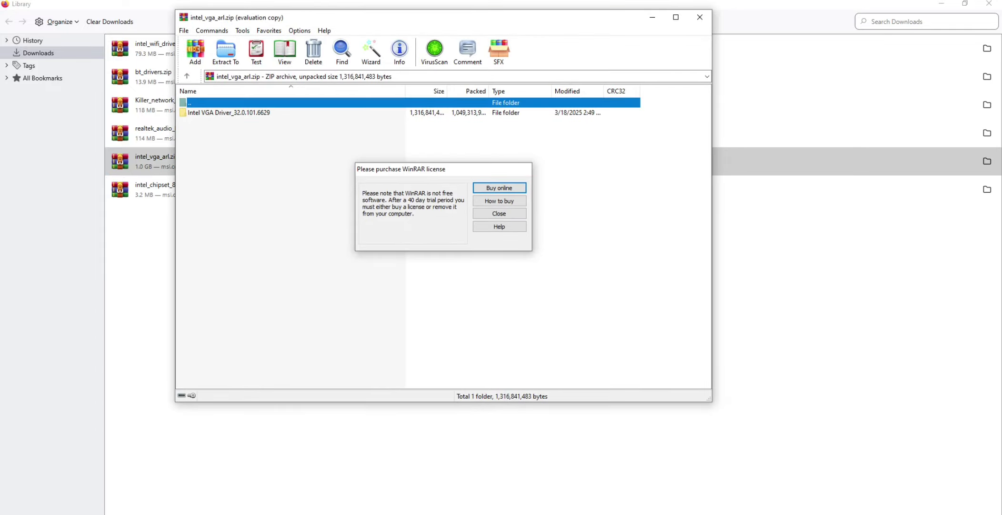
double_click(229, 113)
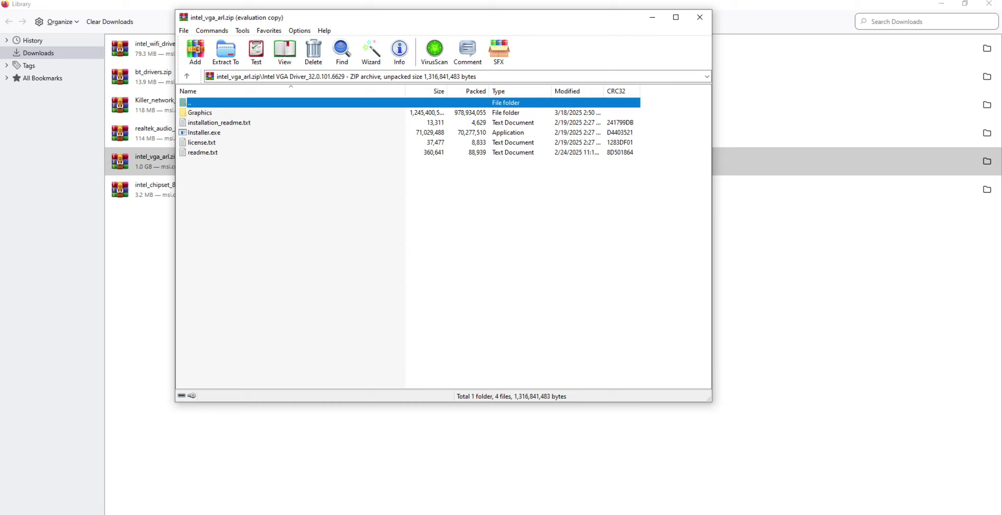
Look through the archive's Graphics folder for an installer, and return to the Intel VGA Driver_32.0.101.6629 folder
key("Down")
key("Return")
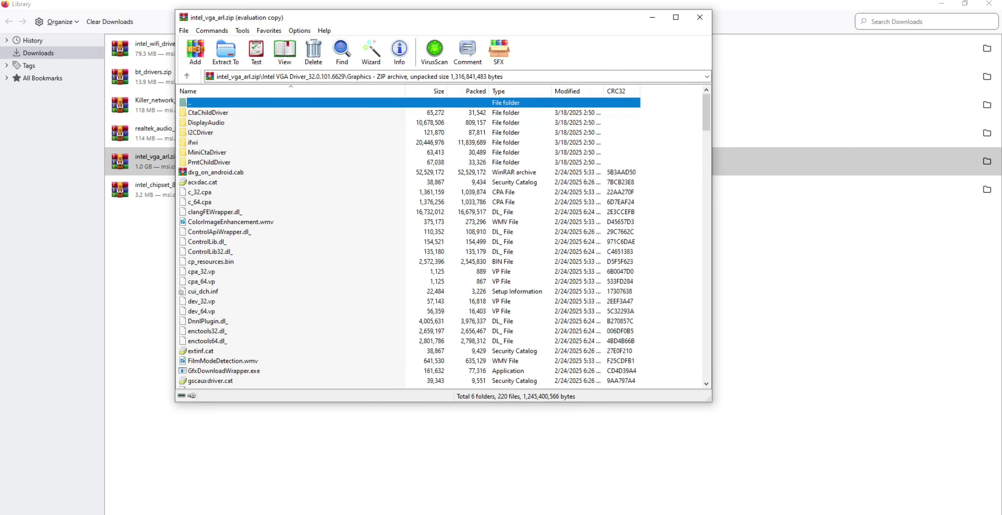
scroll(443, 238, "down", 18)
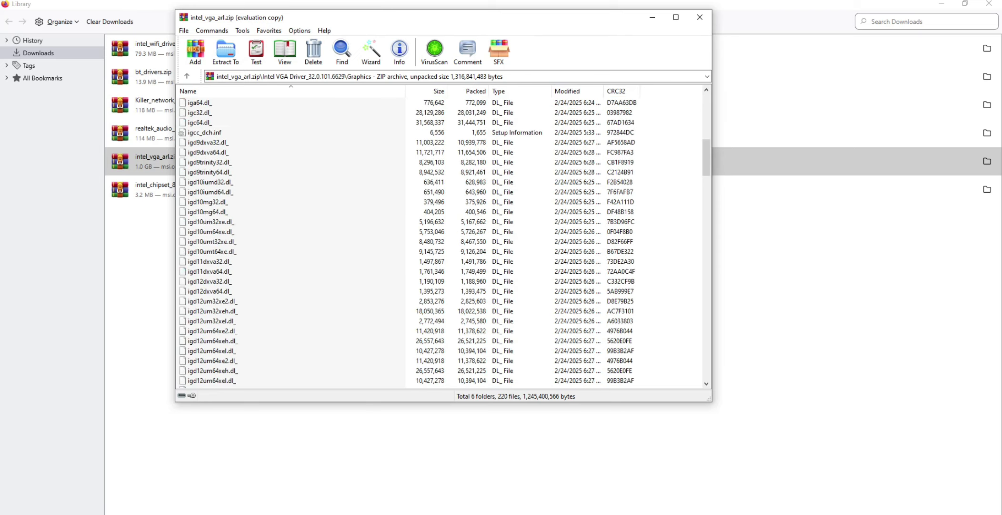
scroll(443, 238, "down", 20)
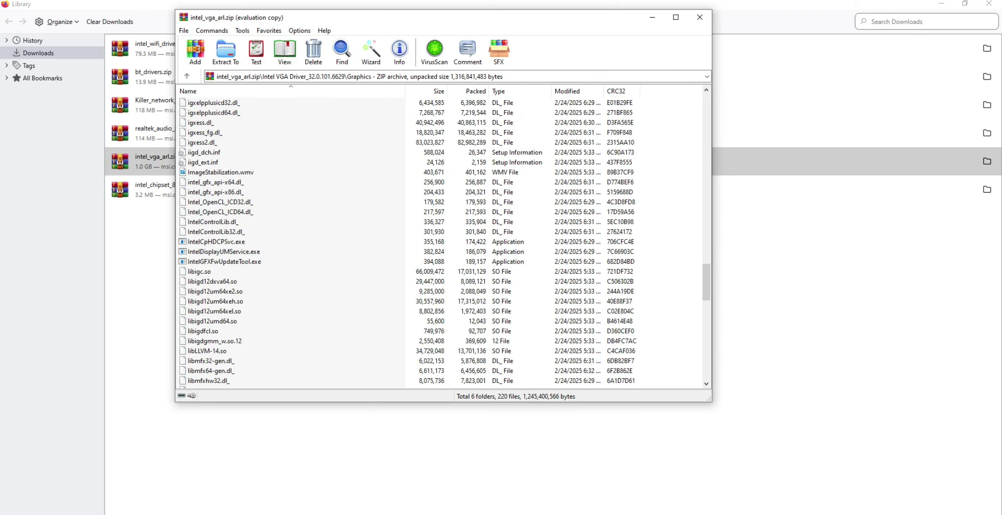
scroll(443, 238, "down", 17)
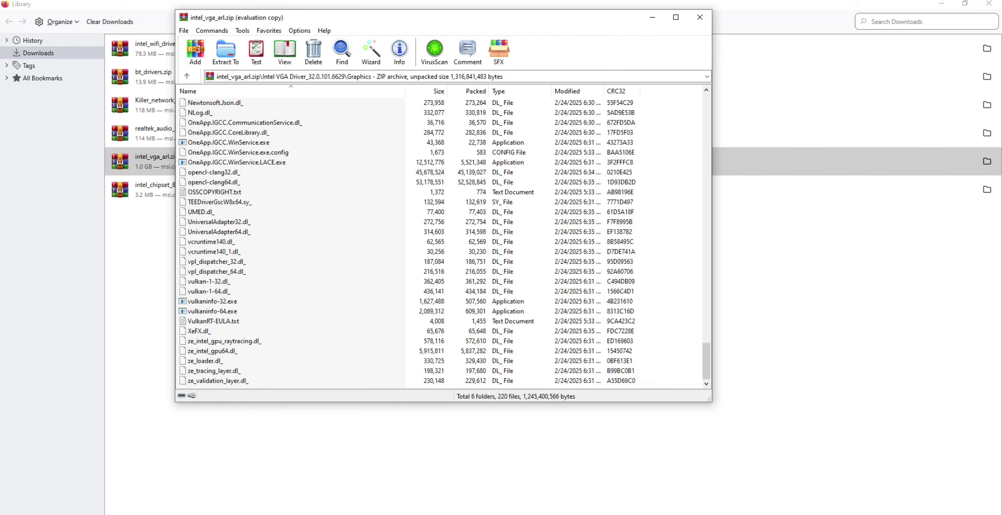
scroll(443, 238, "up", 5)
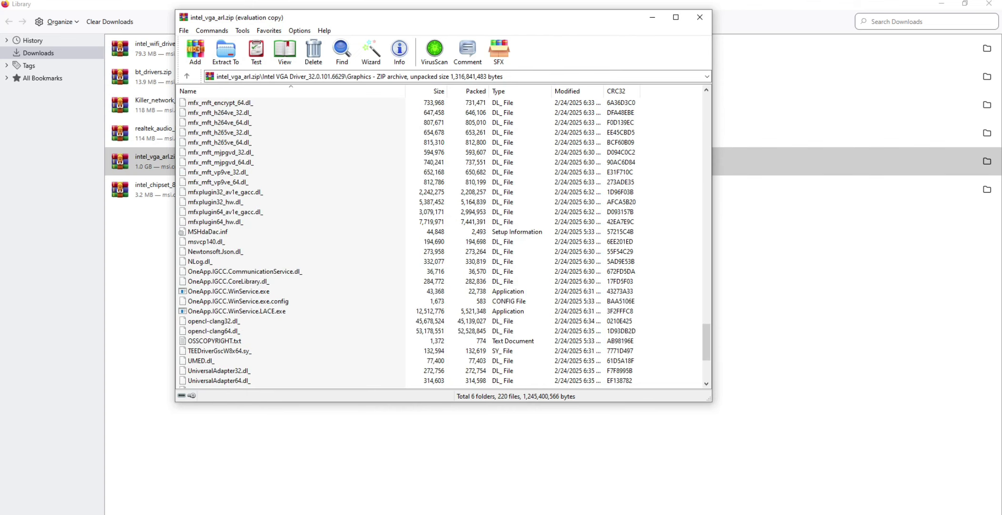
scroll(444, 239, "up", 20)
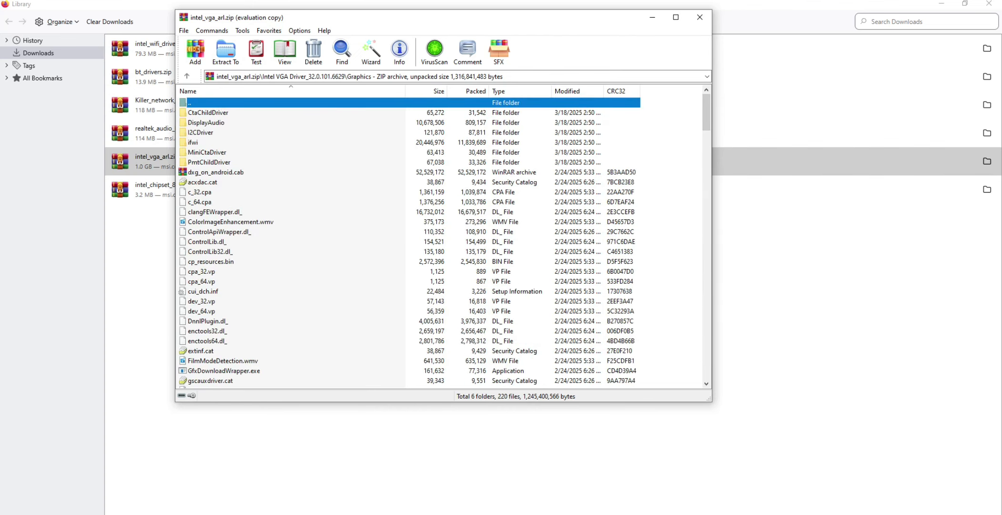
key("Return")
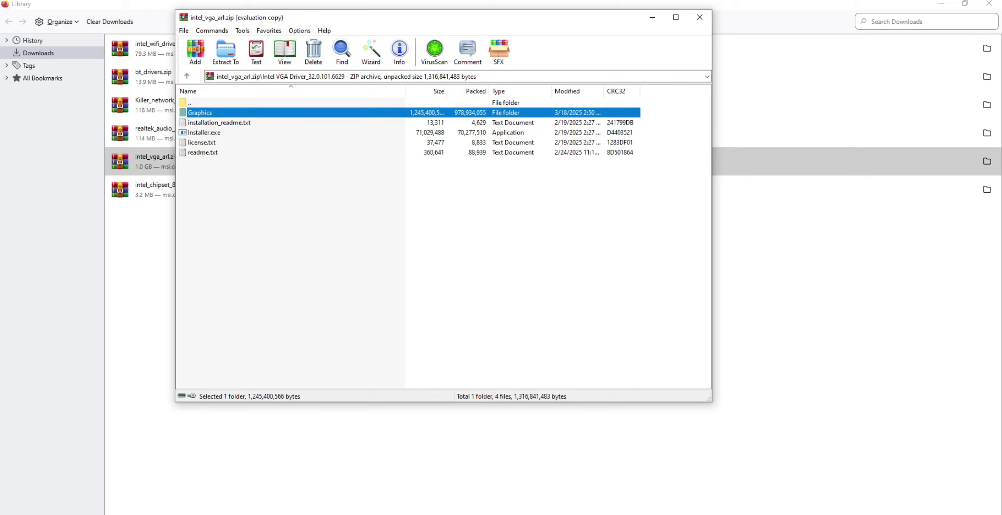
Run Installer.exe, begin the Intel graphics driver installation, and close the graphics driver archive
key("Down")
key("Down")
key("Return")
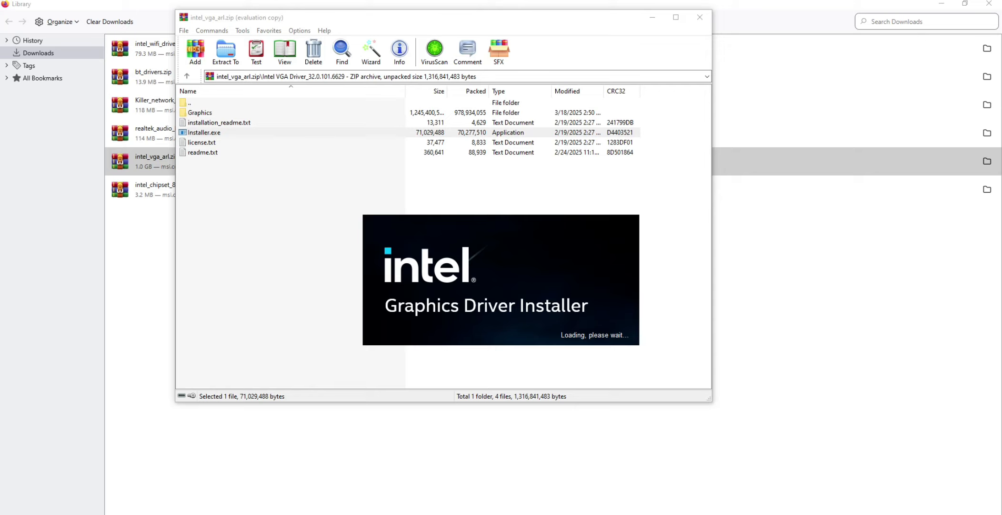
mouse_move(575, 514)
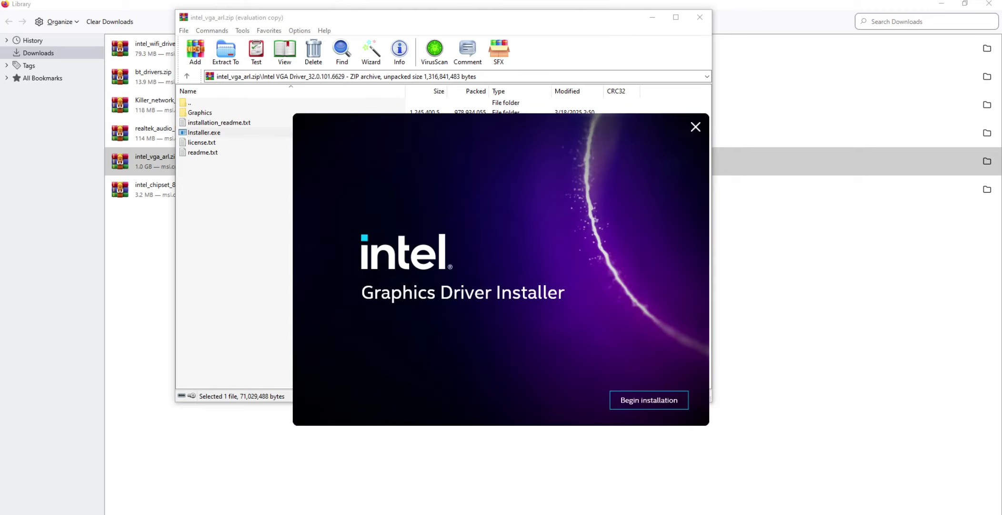
left_click(649, 399)
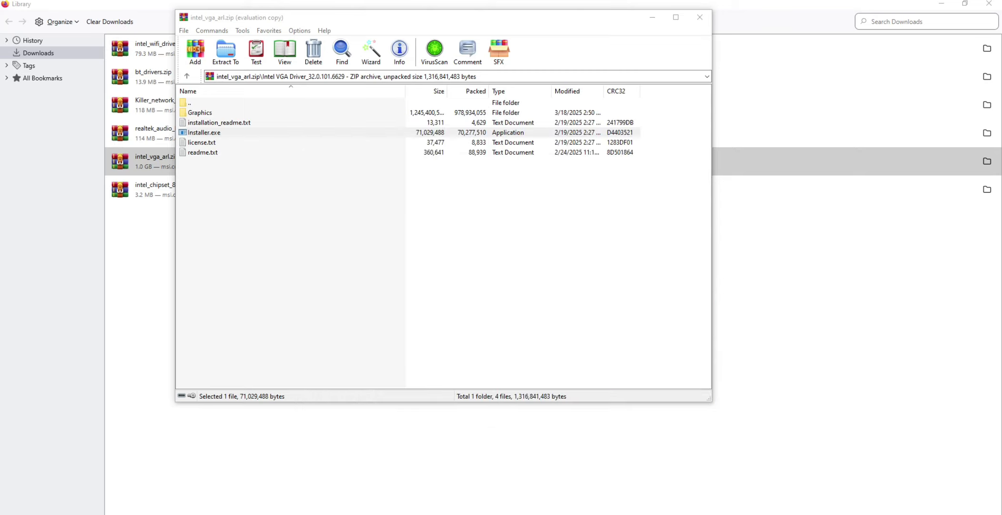
left_click(700, 17)
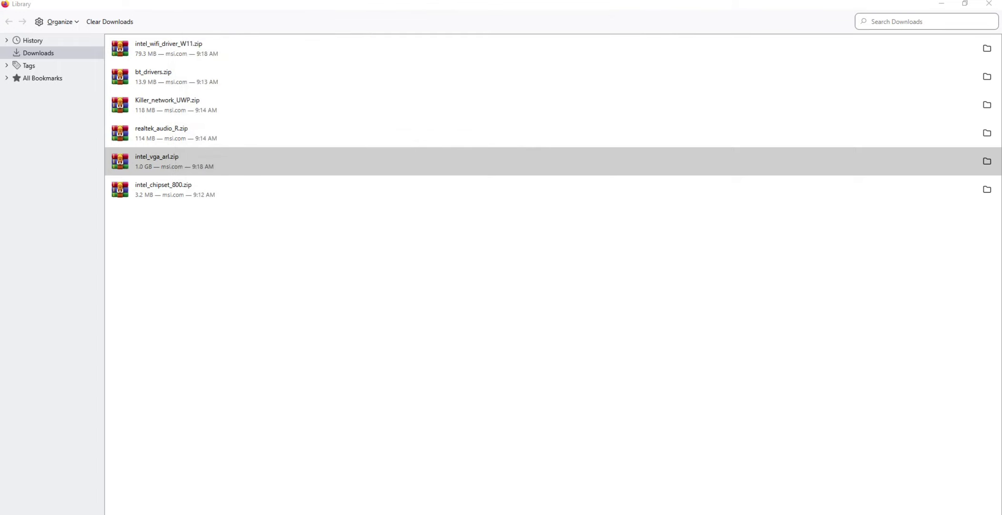
Open intel_chipset_800.zip, dismiss the WinRAR license notice, and enter the Intel Chipset Driver_10.1.20062.8627 folder
left_click(164, 189)
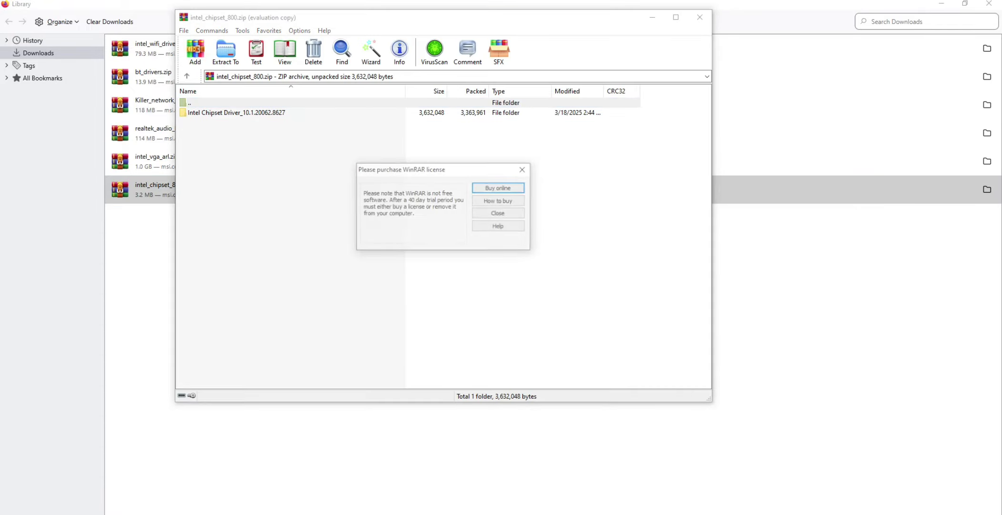
left_click(525, 169)
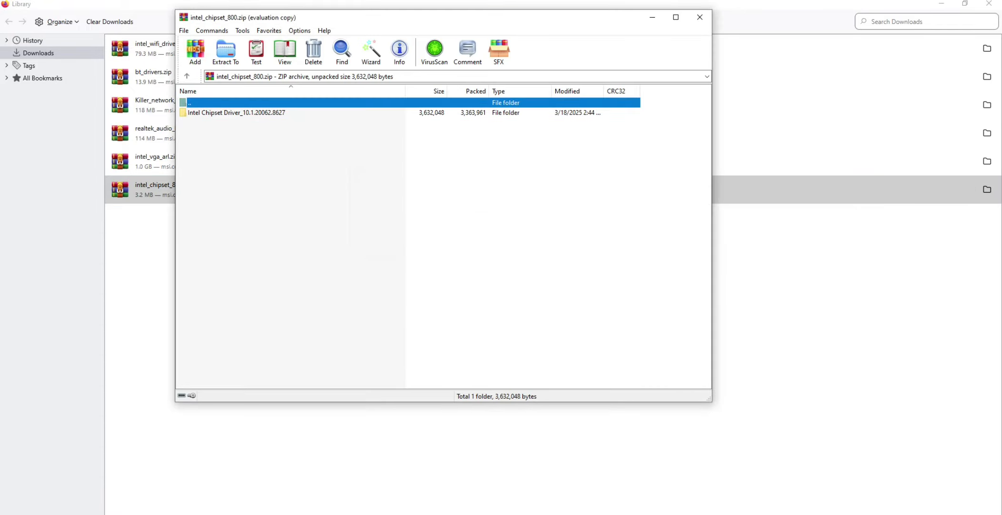
double_click(236, 113)
Install the Intel Chipset Device Software with SetupChipset.exe, accepting its license agreement, and close the finished setup and the archive
left_click(214, 113)
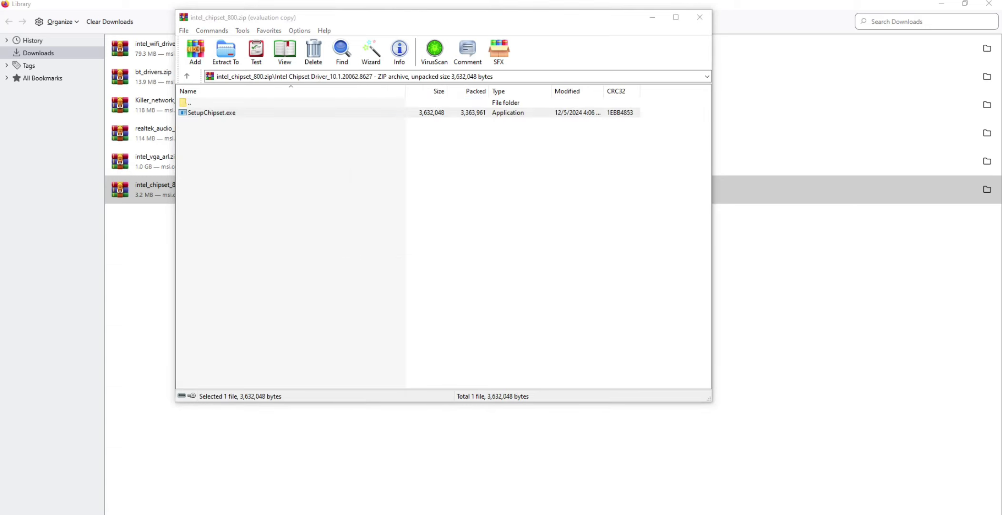
key("Return")
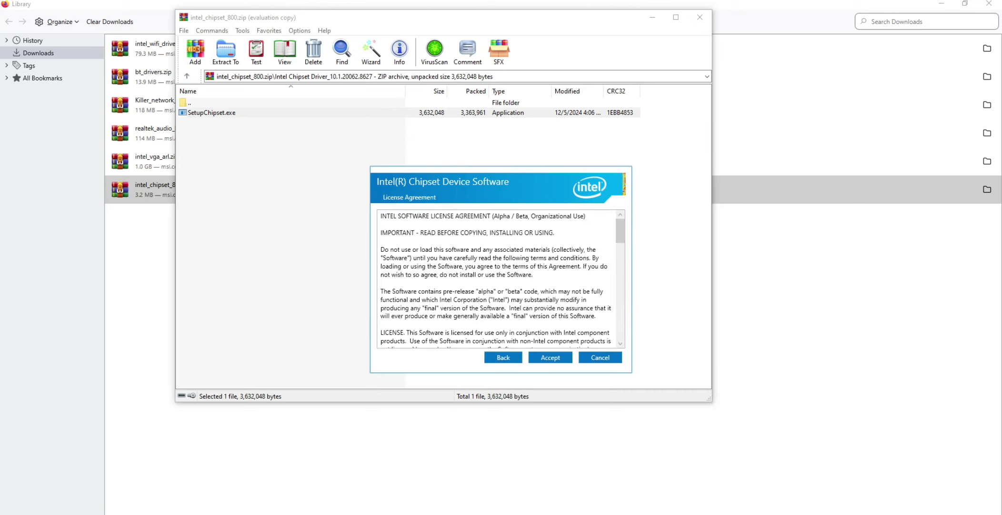
key("Return")
key("Return")
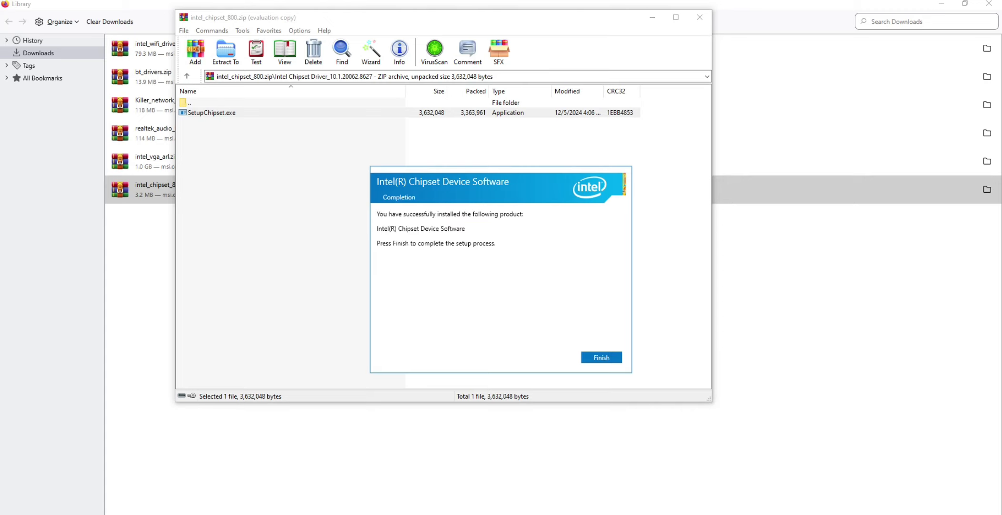
mouse_move(405, 216)
left_mouse_down()
mouse_move(431, 210)
mouse_move(410, 205)
left_mouse_up()
left_click(606, 347)
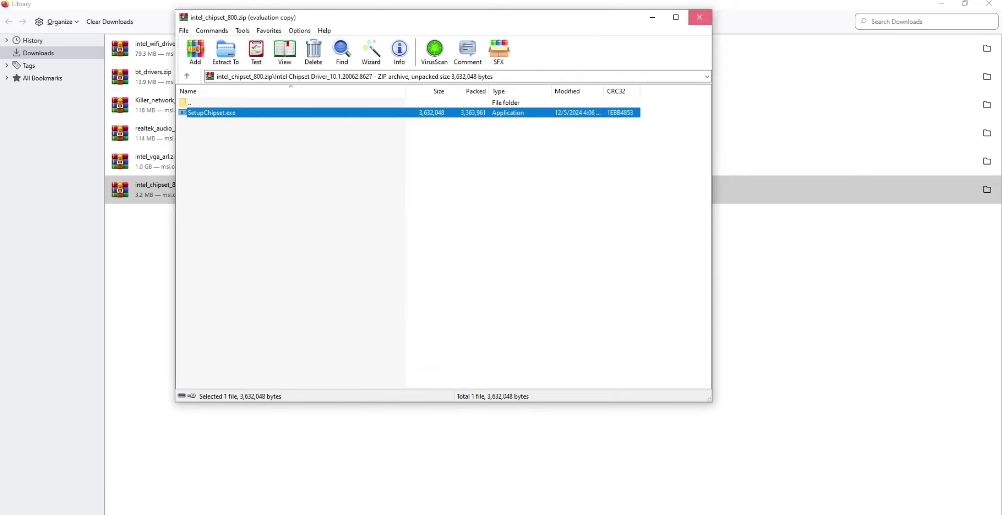
left_click(699, 17)
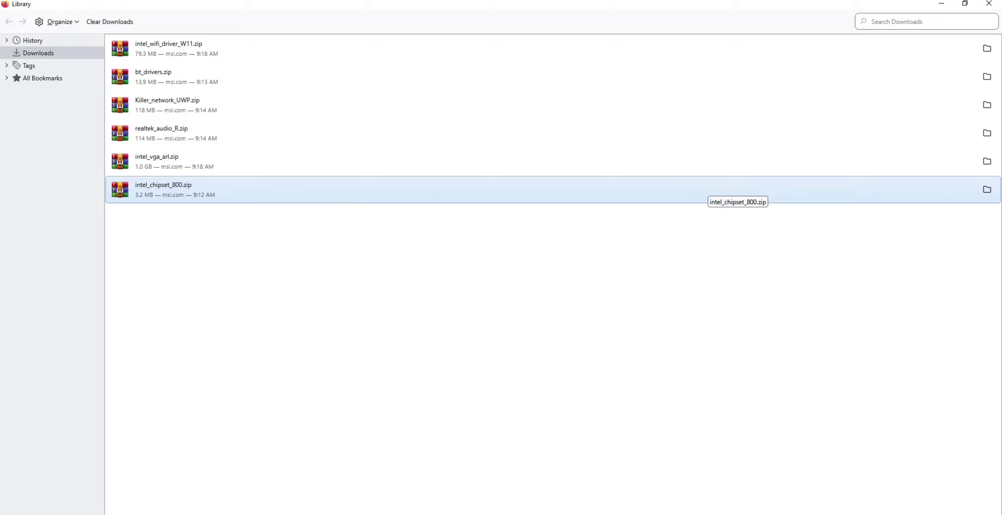